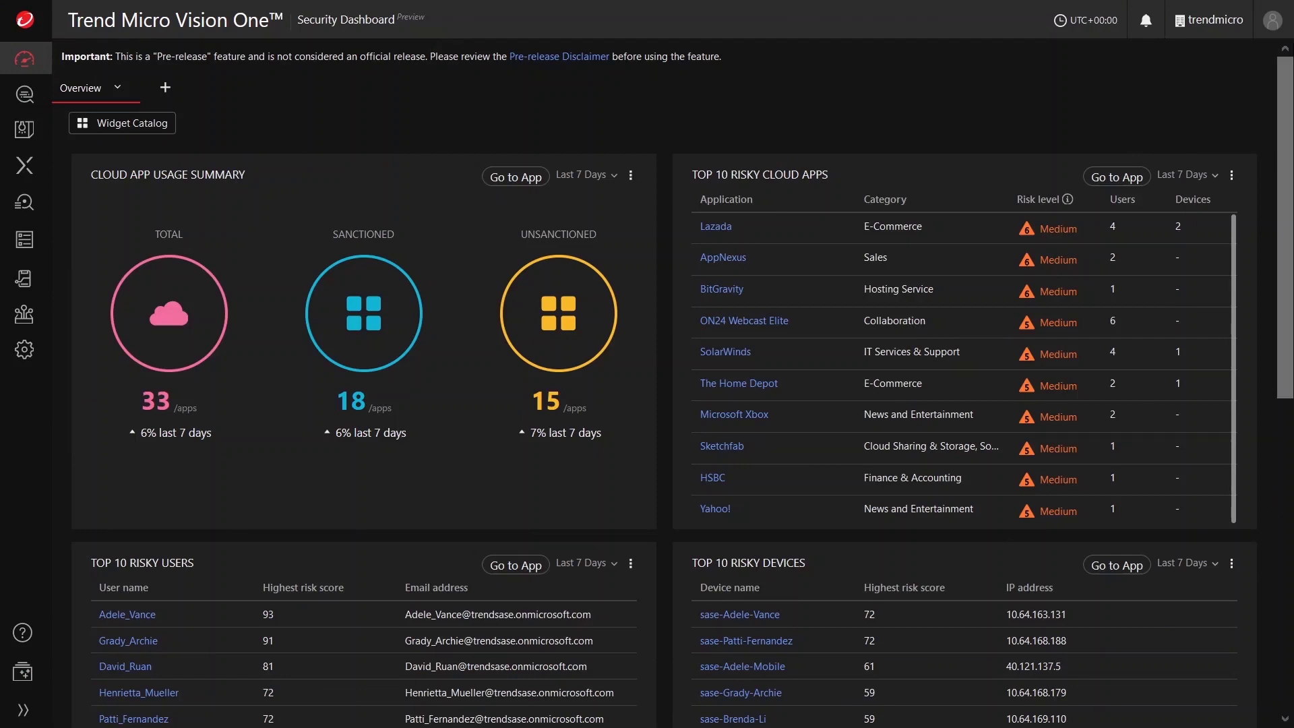
Reach Identity & Risk Insights through the Security Posture sidebar menu
mouse_move(3, 79)
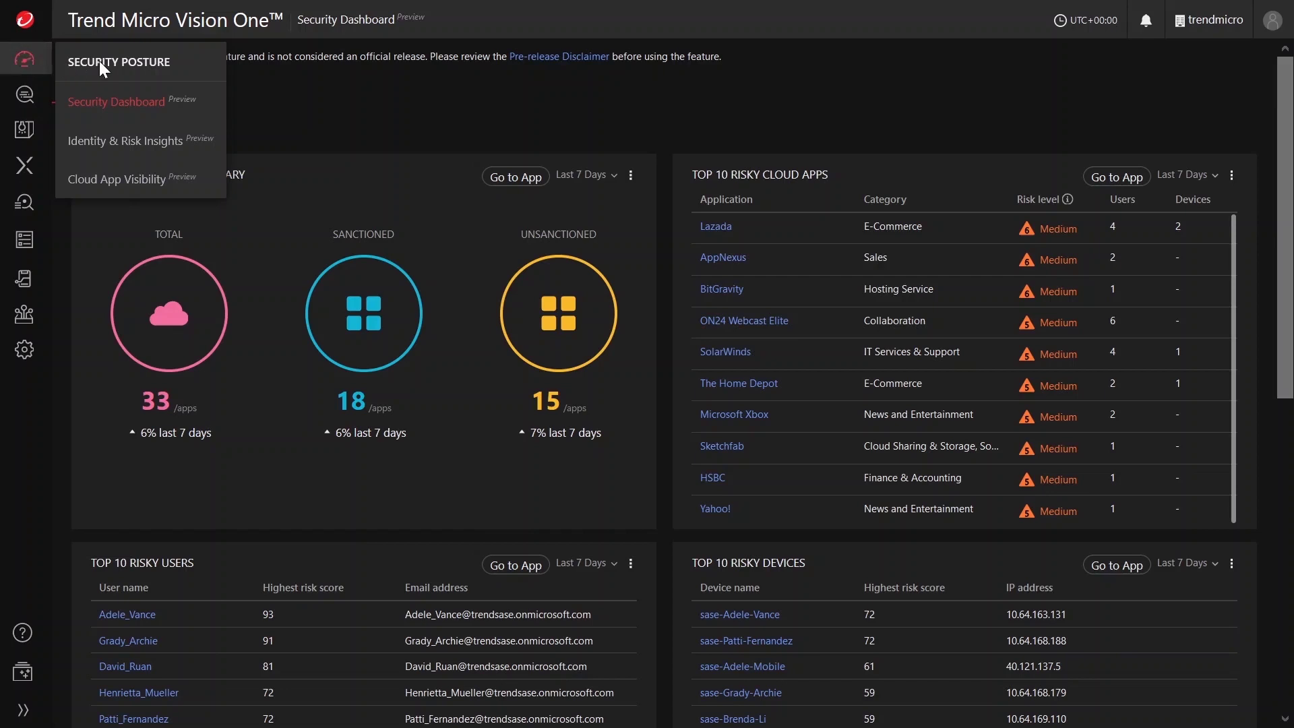
click(116, 143)
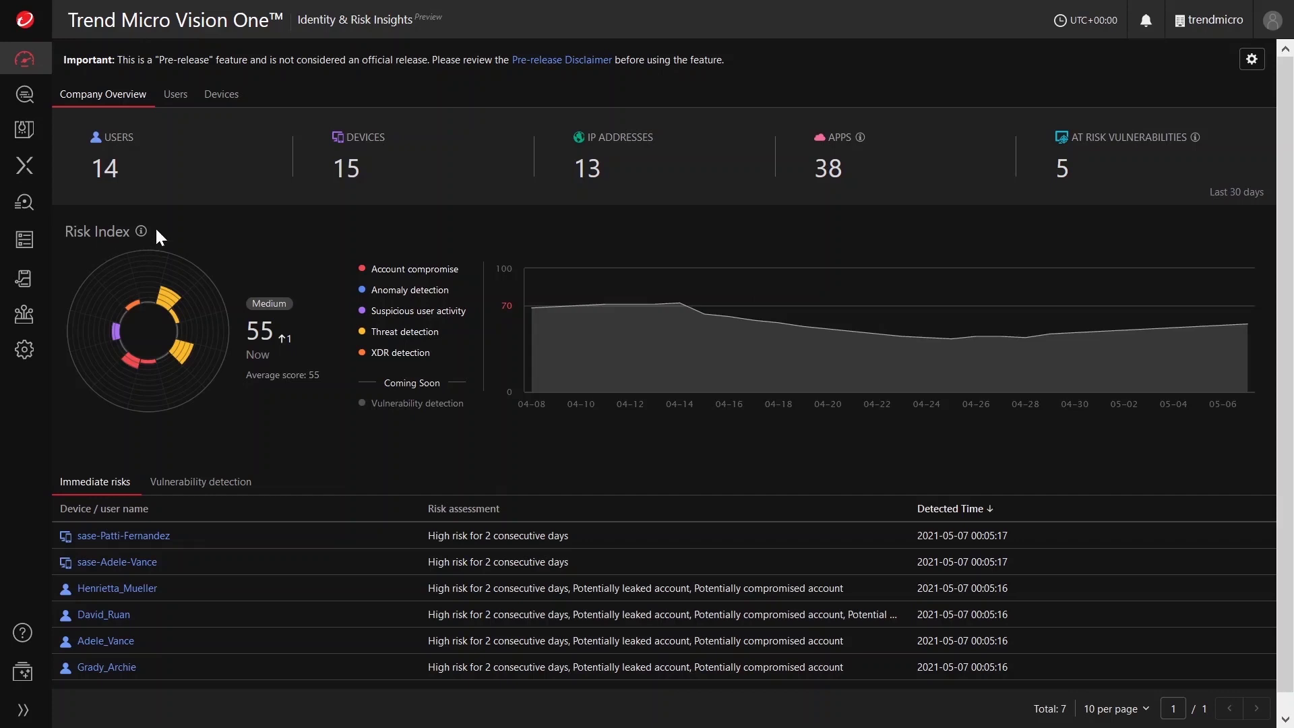
mouse_move(142, 239)
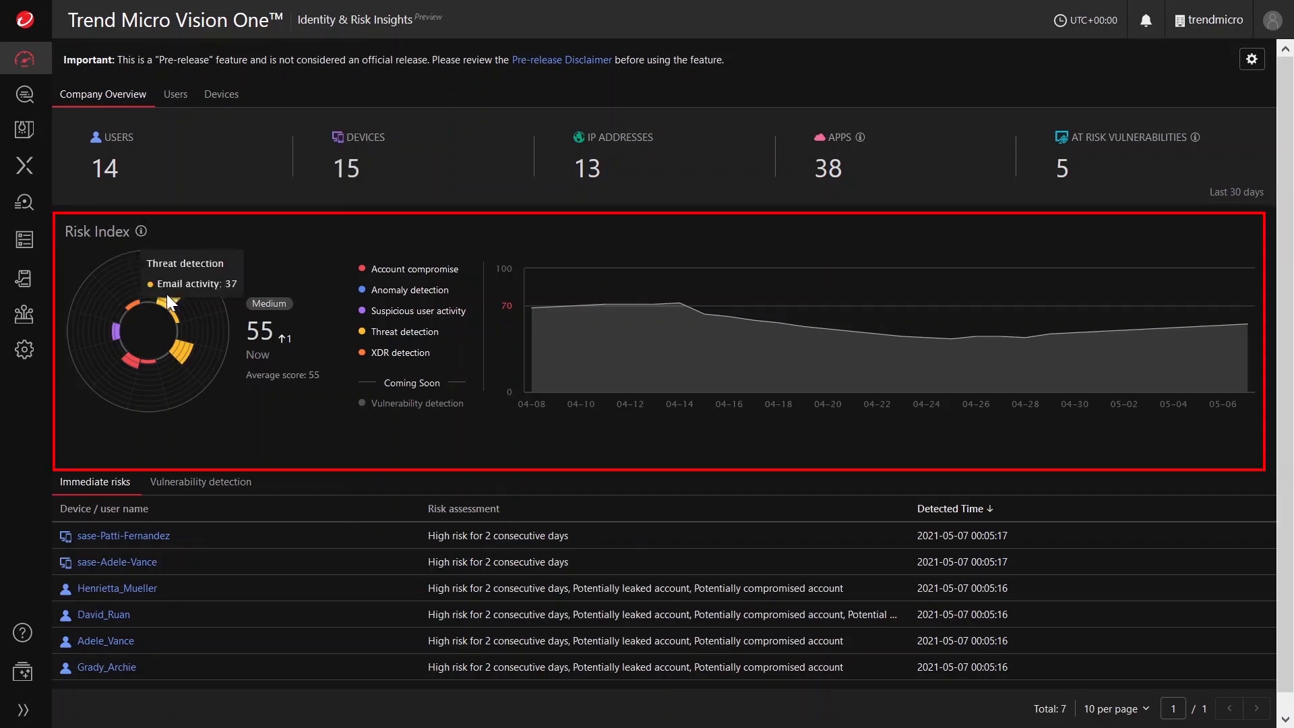
mouse_move(174, 291)
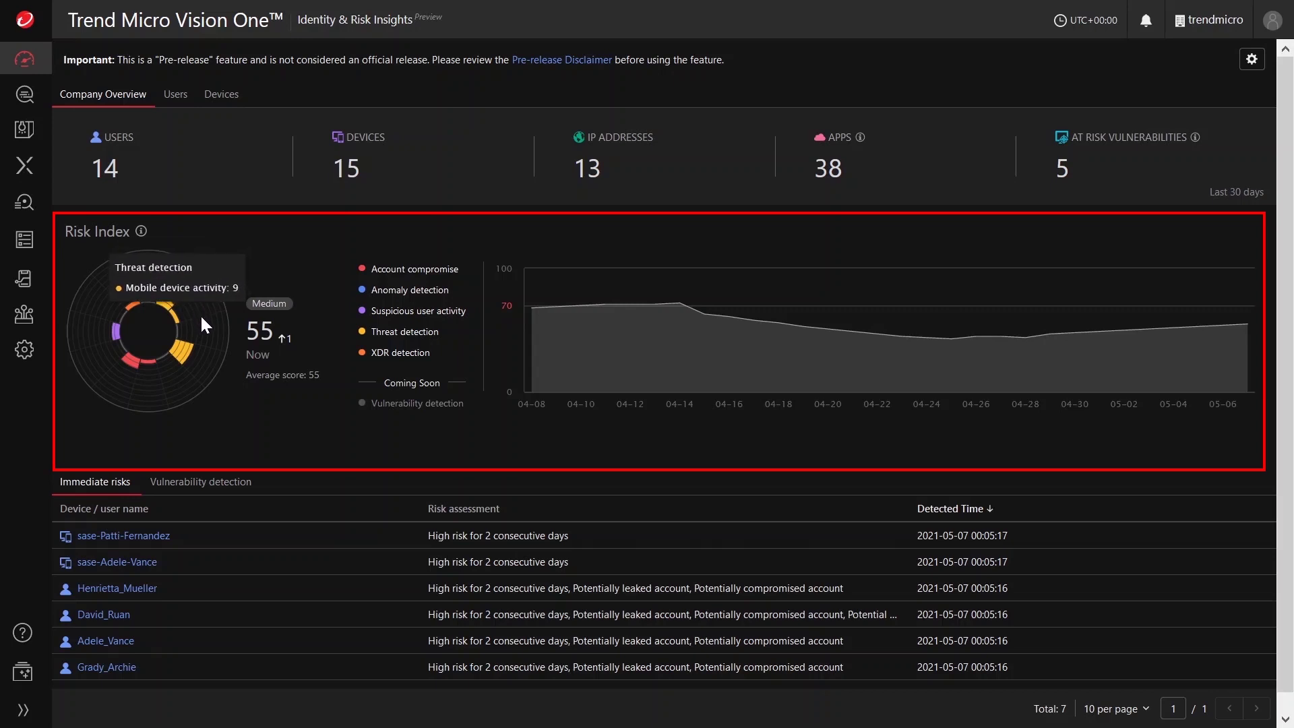
mouse_move(192, 351)
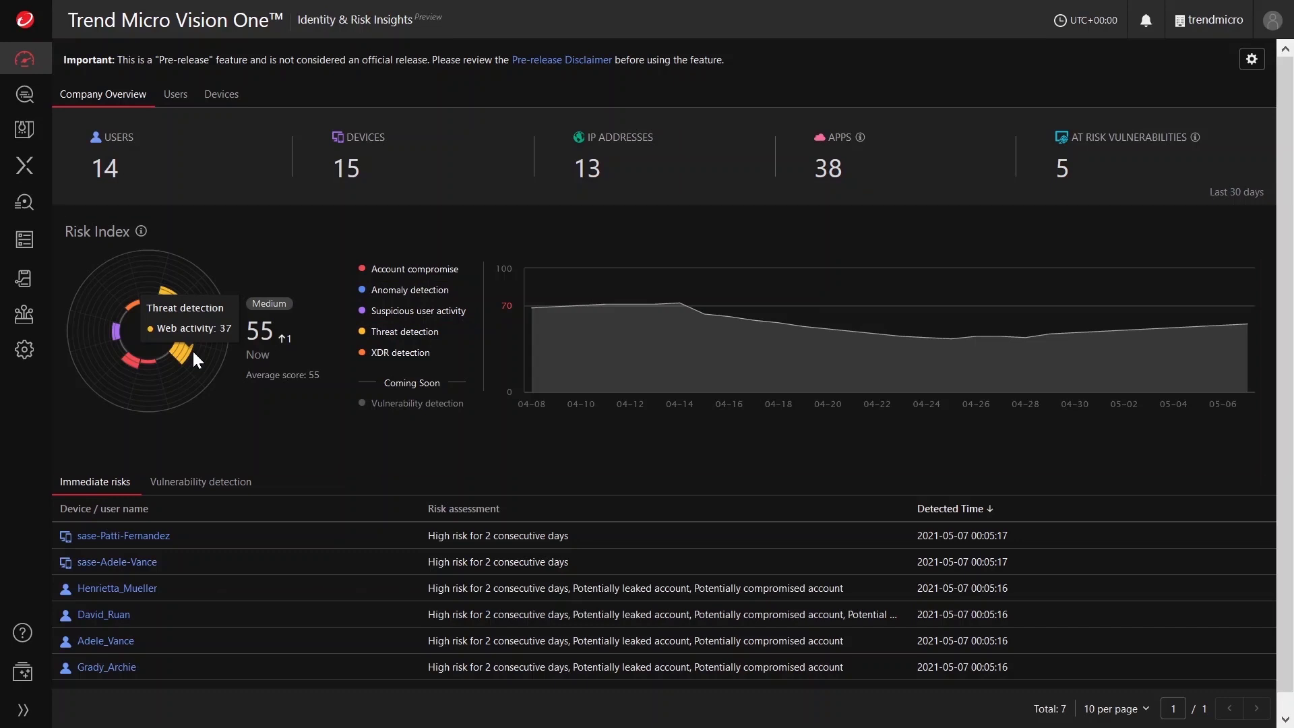
Show the Users list for the Last 30 days range
click(181, 99)
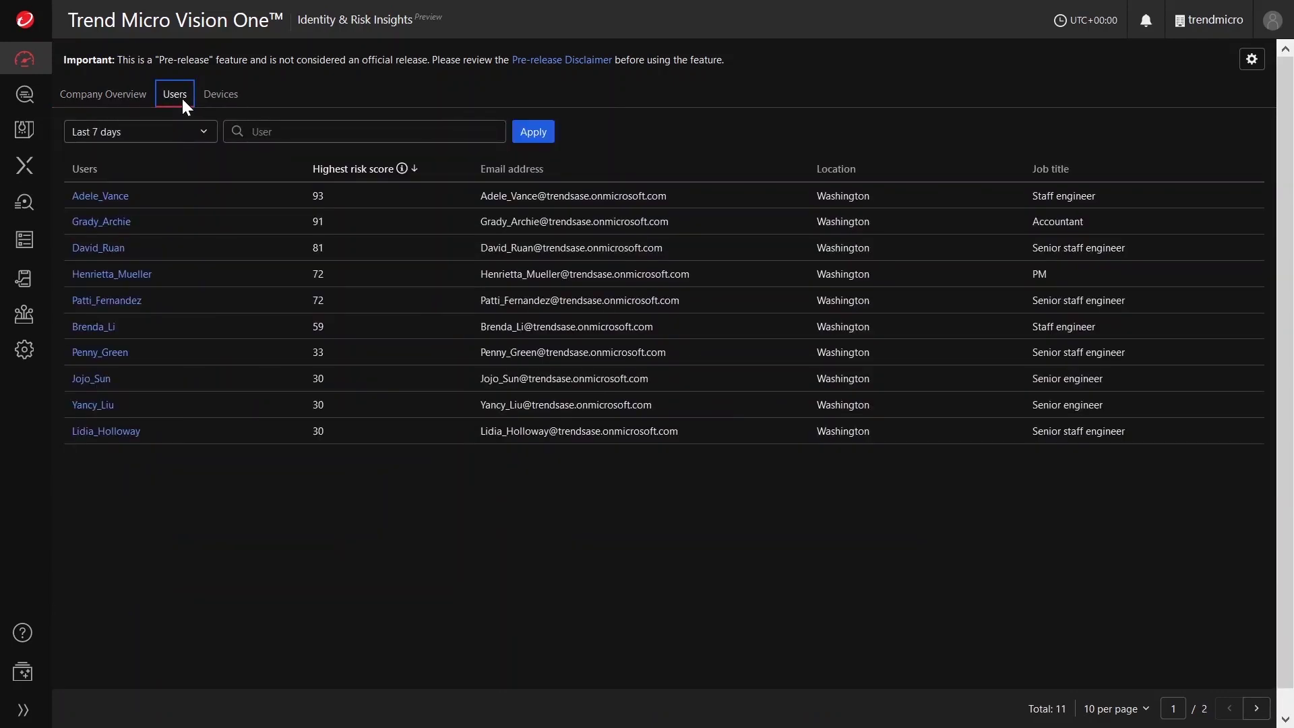
click(181, 134)
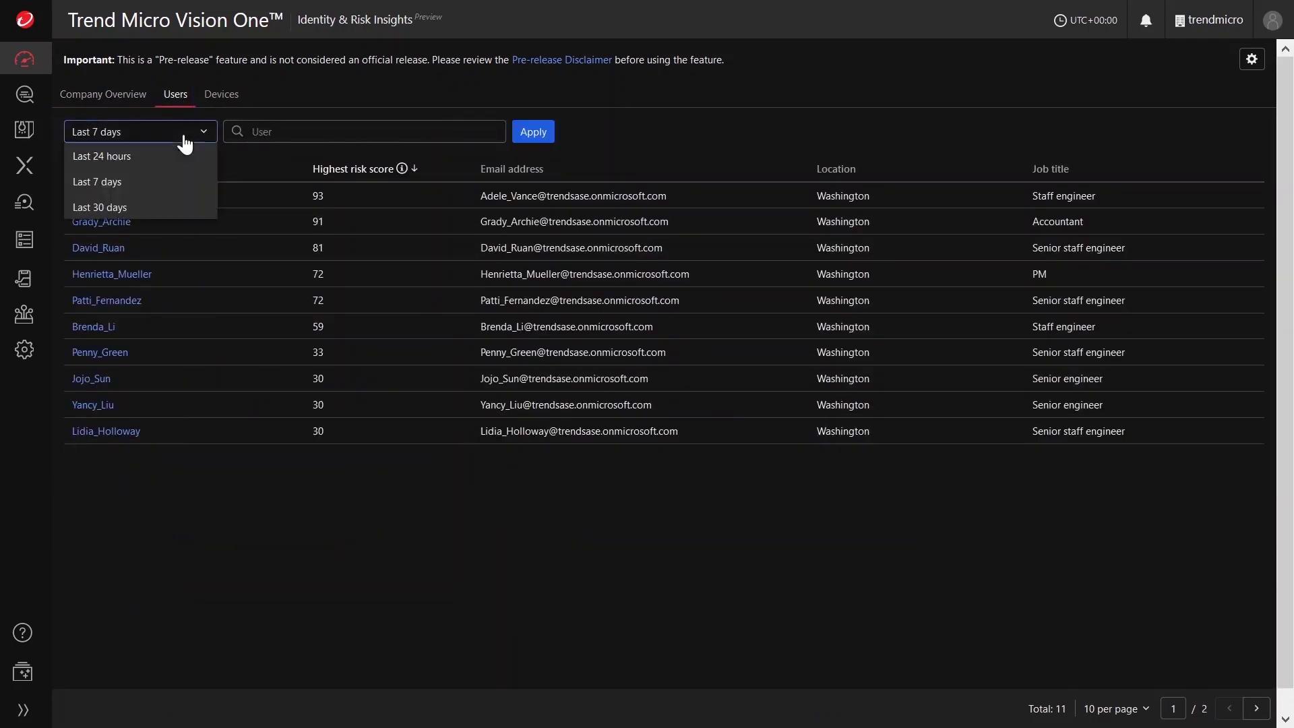
click(168, 202)
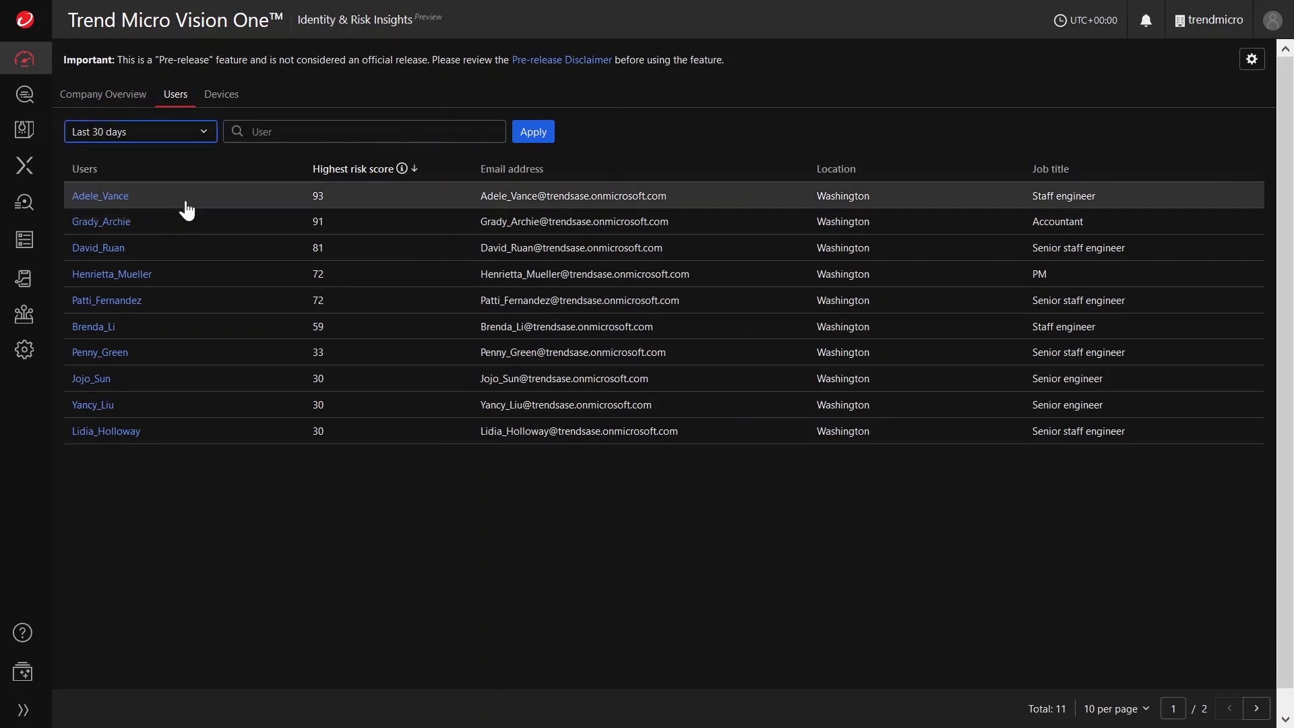
click(530, 143)
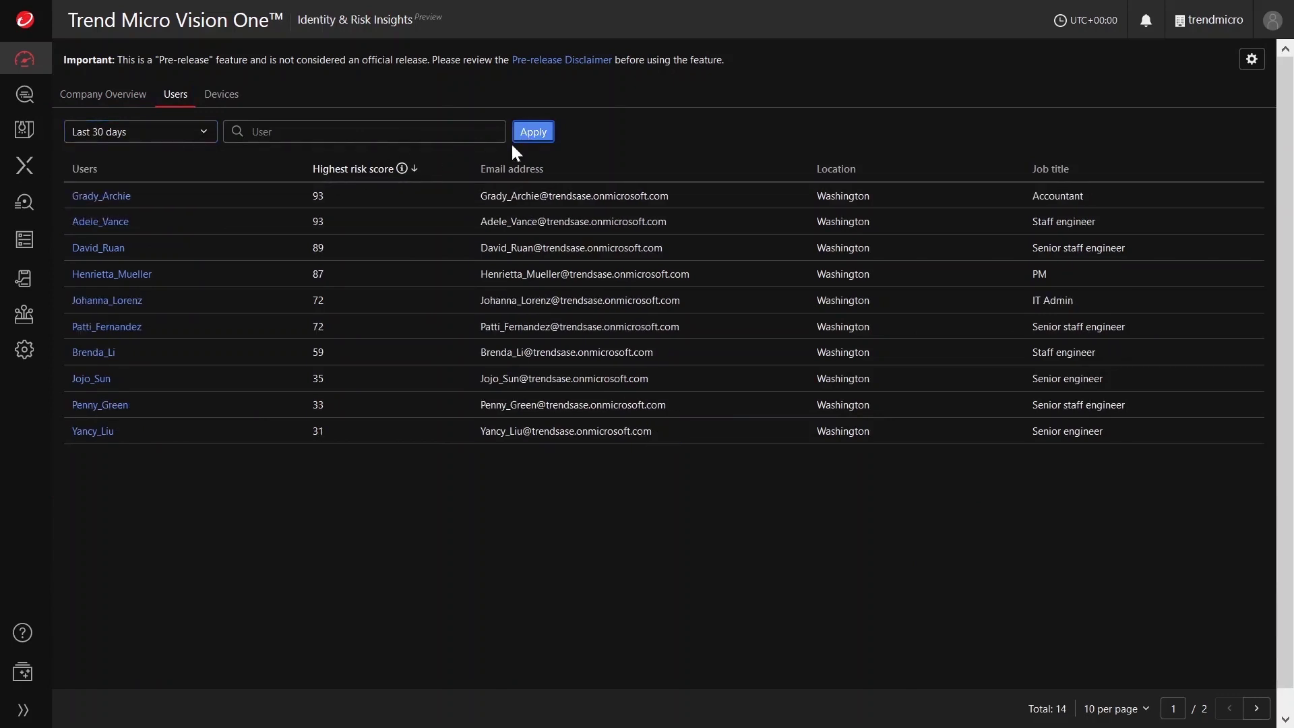
Open Adele_Vance's user profile and scroll through its details
click(101, 222)
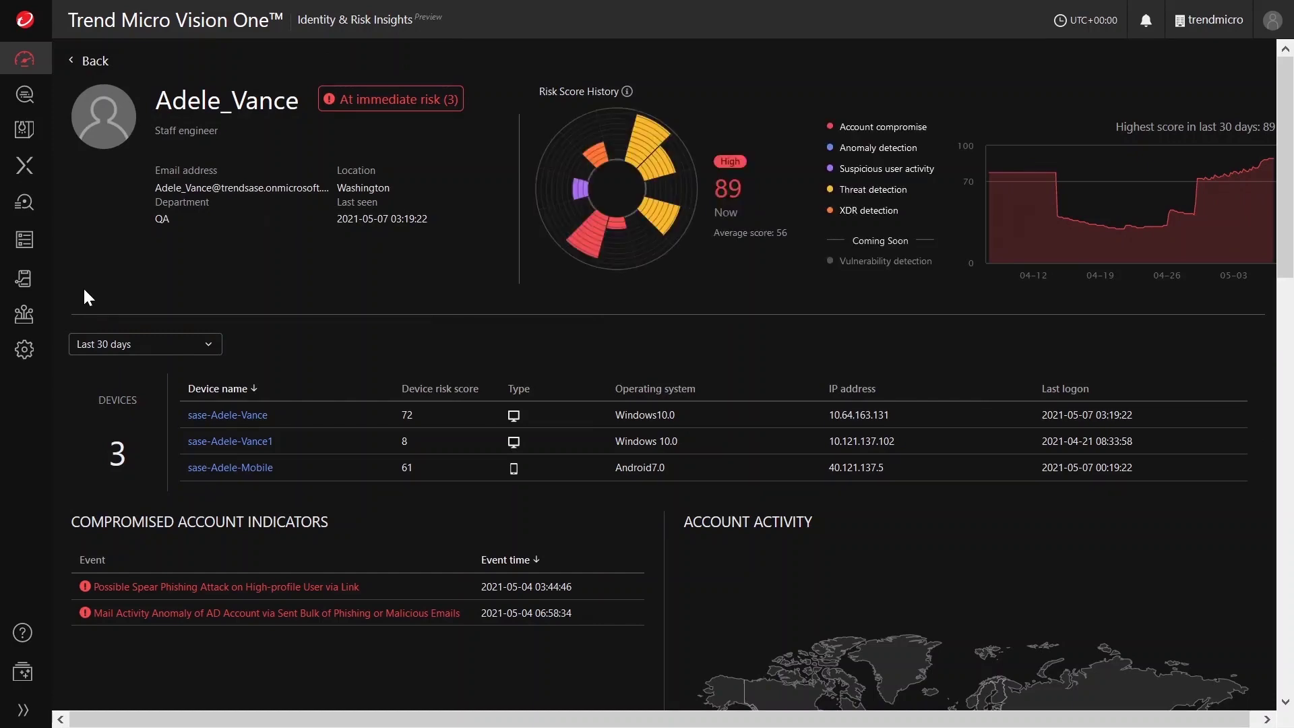
scroll(90, 410, down, 3)
scroll(99, 429, down, 9)
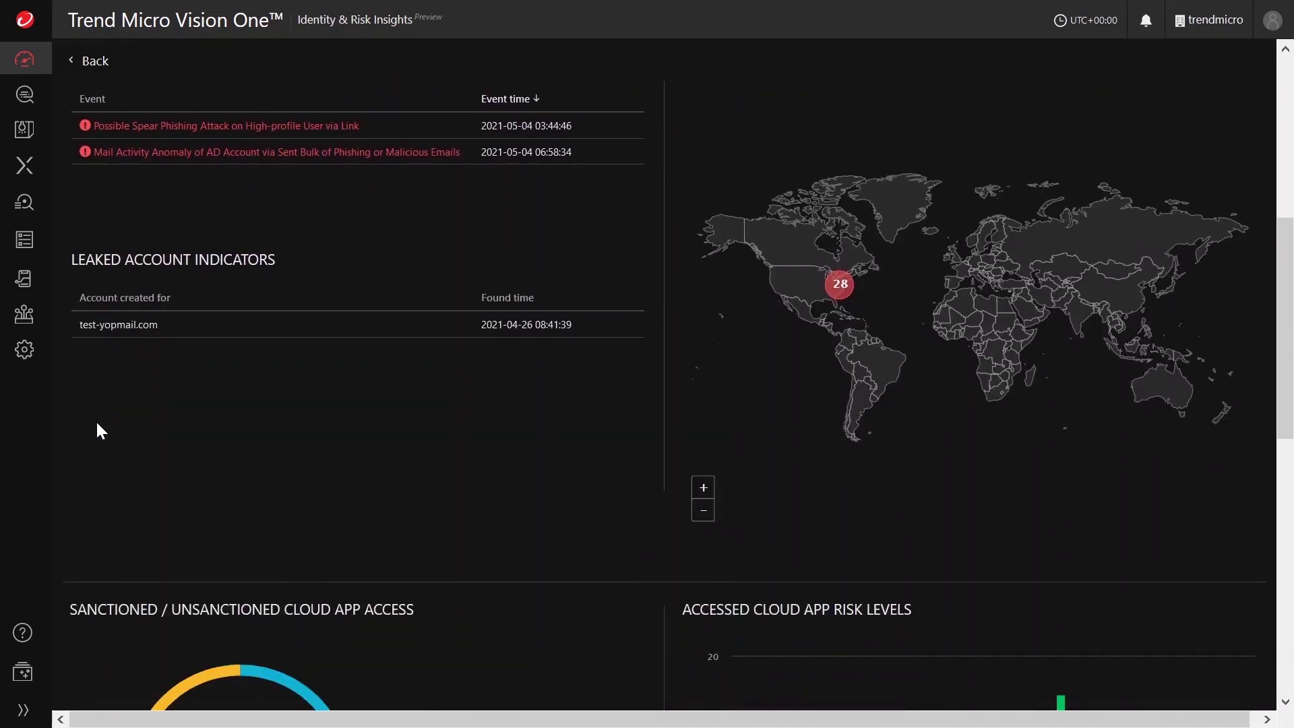
scroll(99, 430, down, 5)
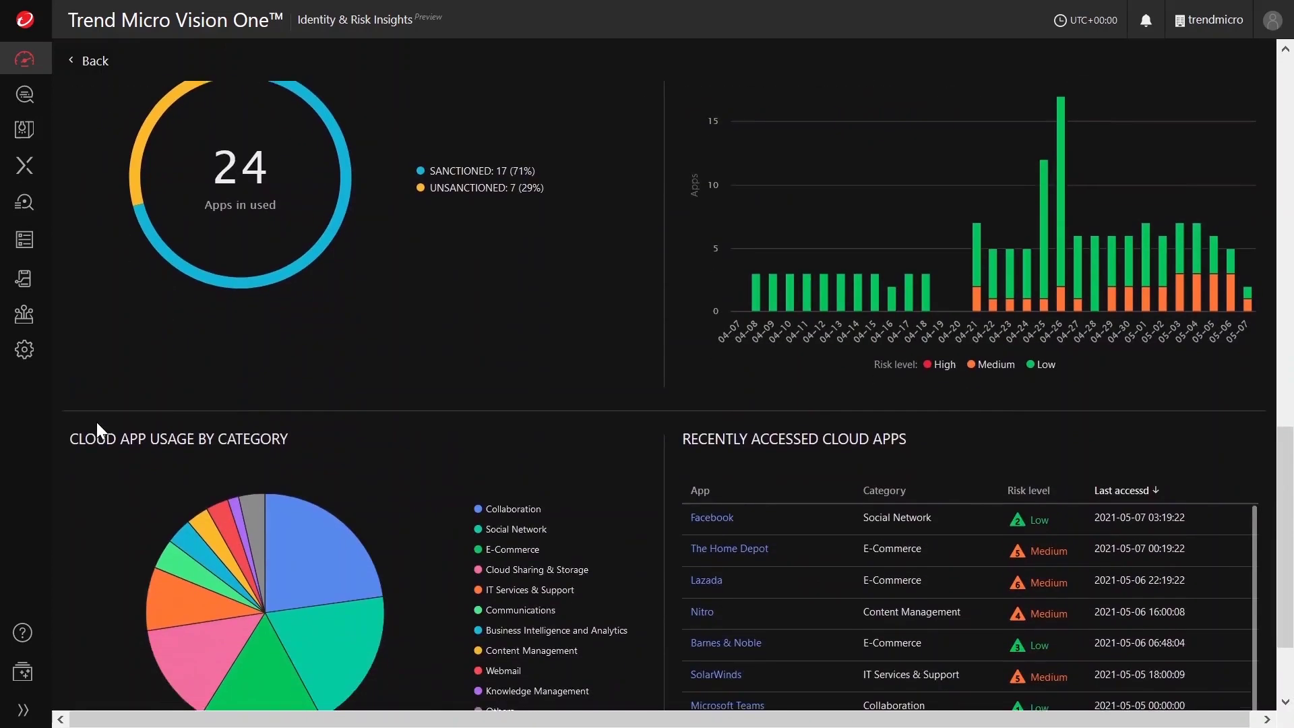
scroll(97, 423, down, 1)
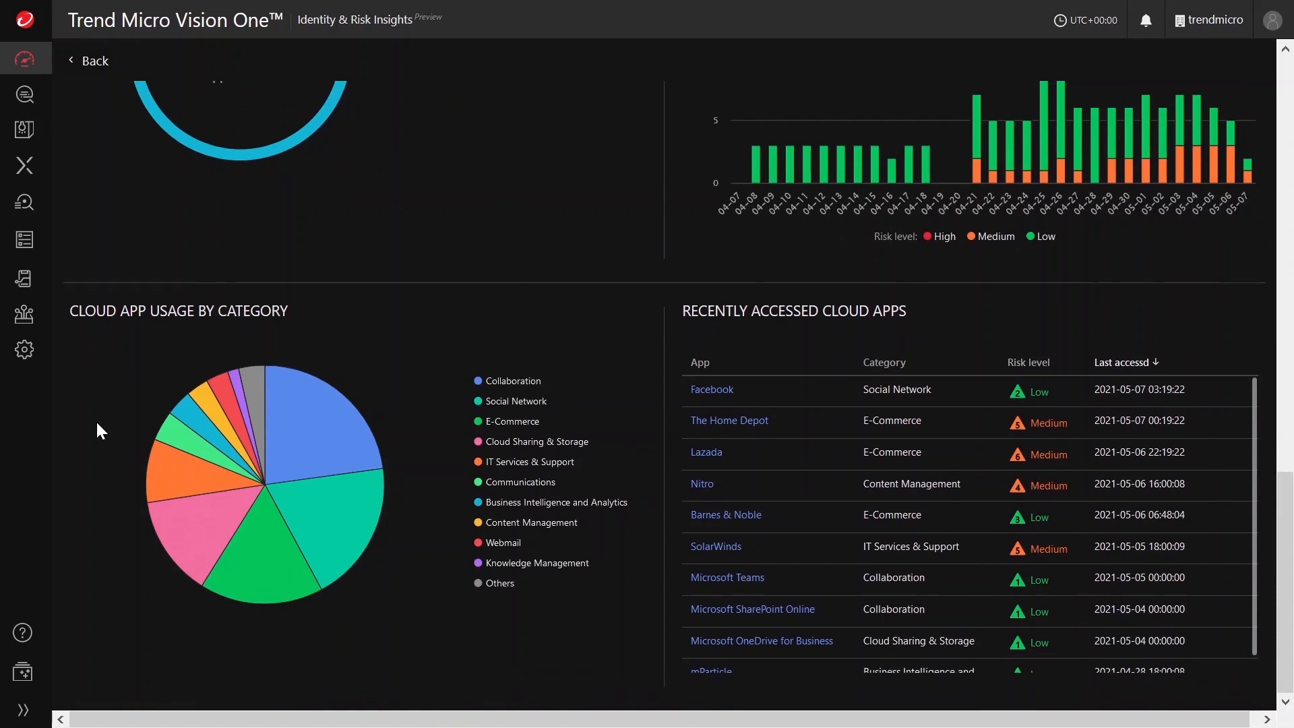
Return to the lists and show the Devices list for the Last 30 days
click(87, 62)
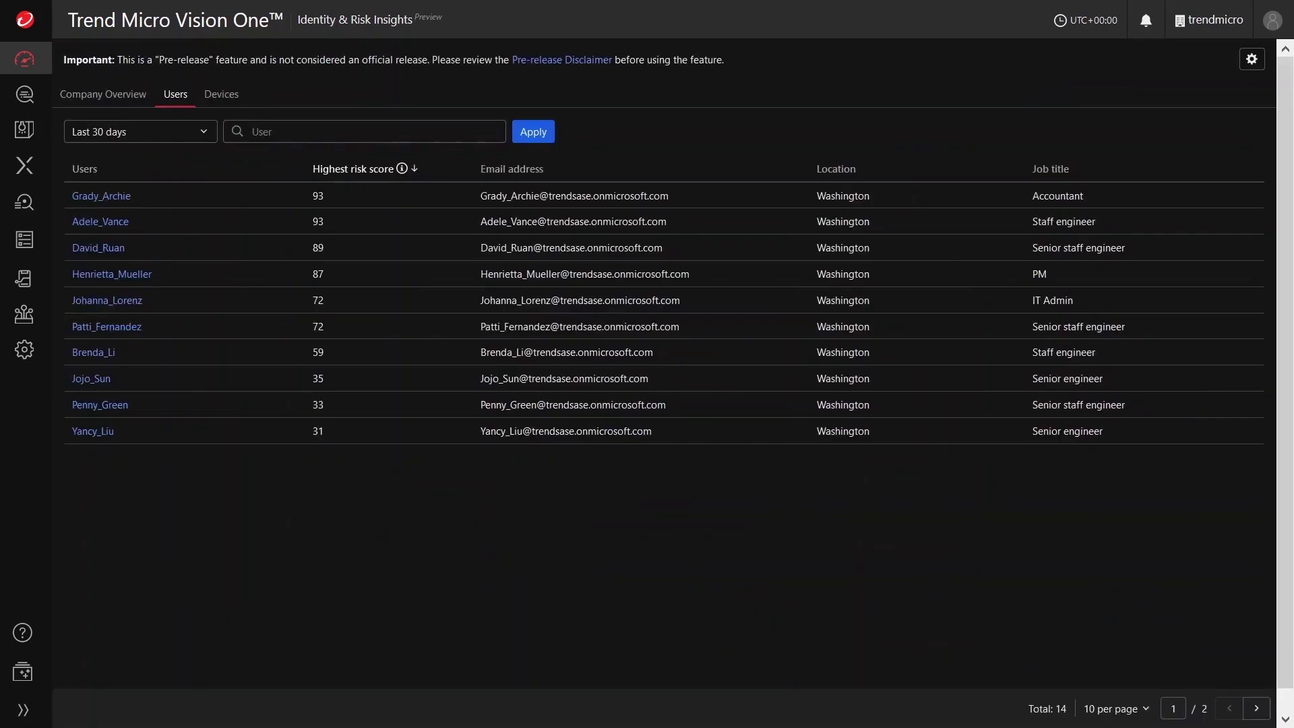
click(218, 94)
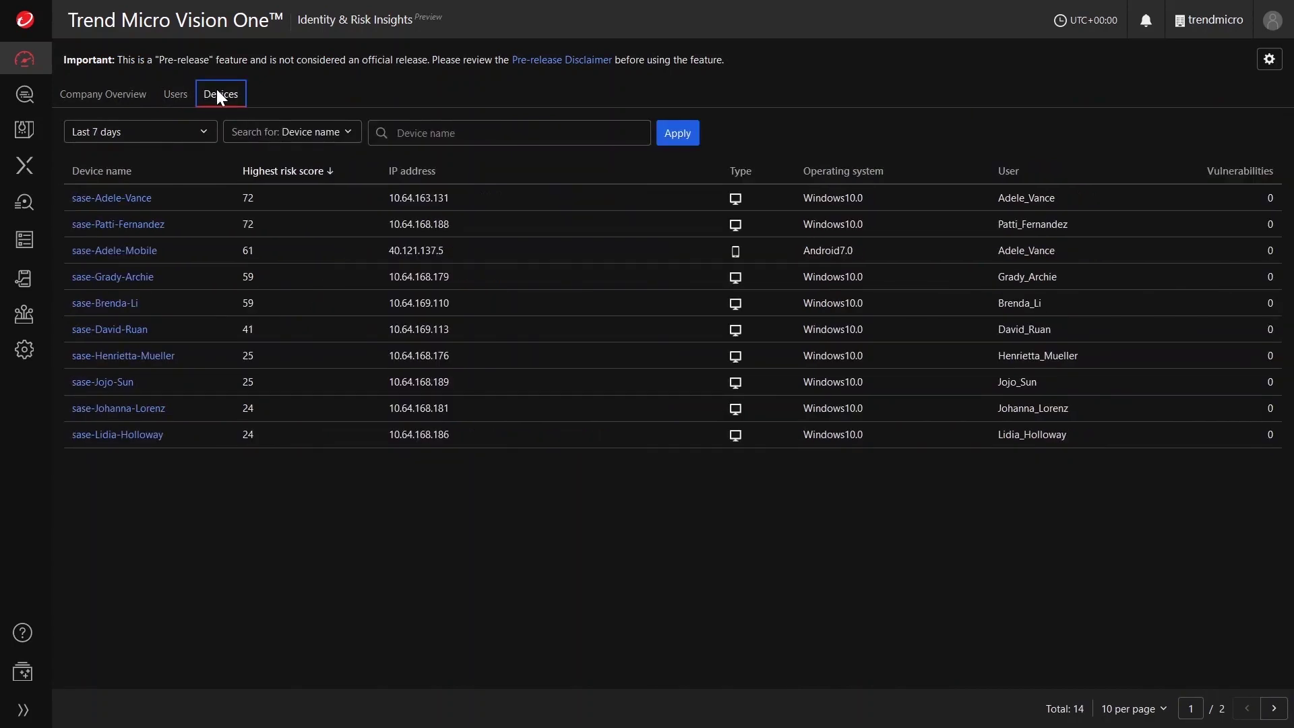
click(196, 134)
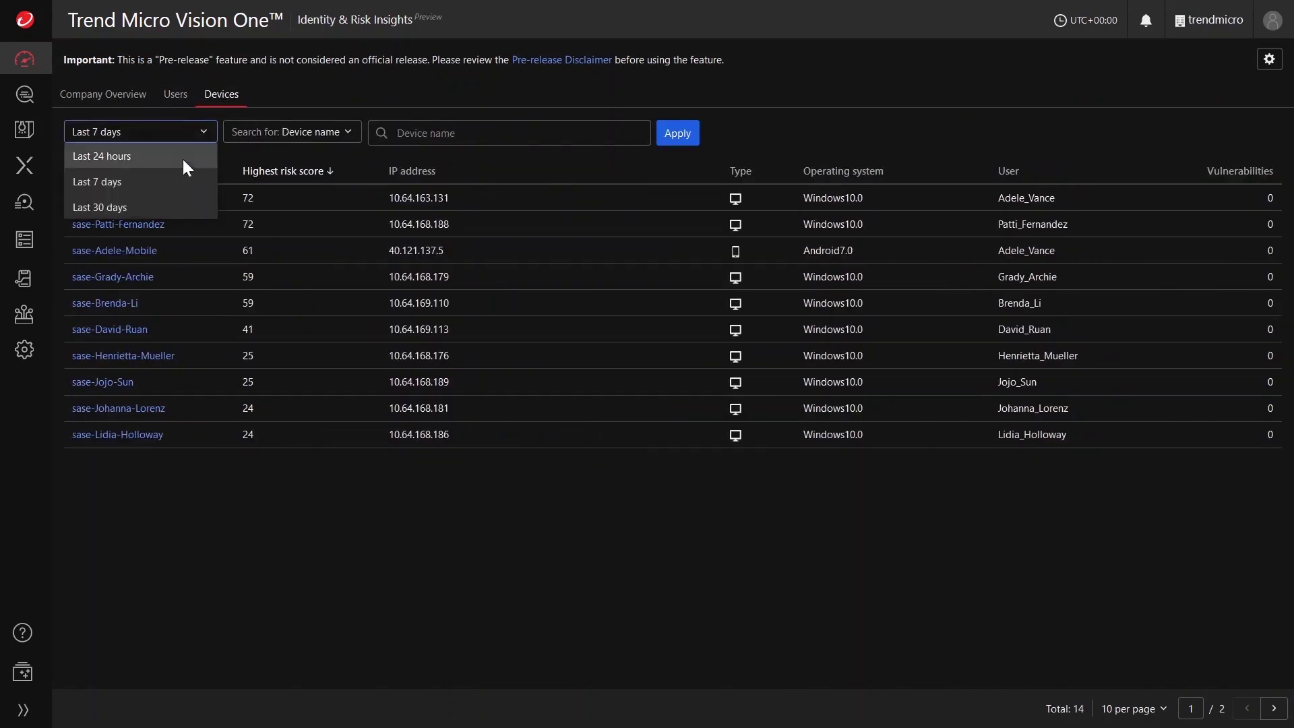
click(156, 206)
click(674, 140)
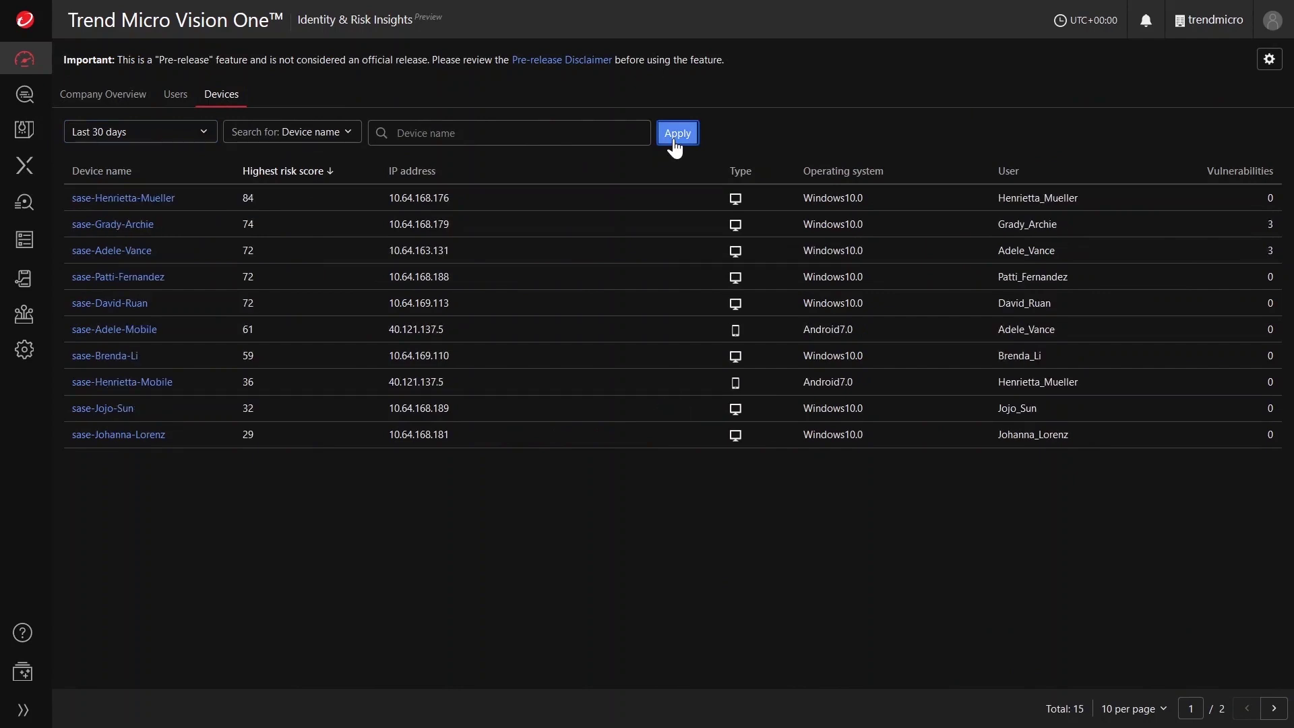
Open the sase-Grady-Archie device profile and scroll through its users, vulnerabilities and apps
click(108, 226)
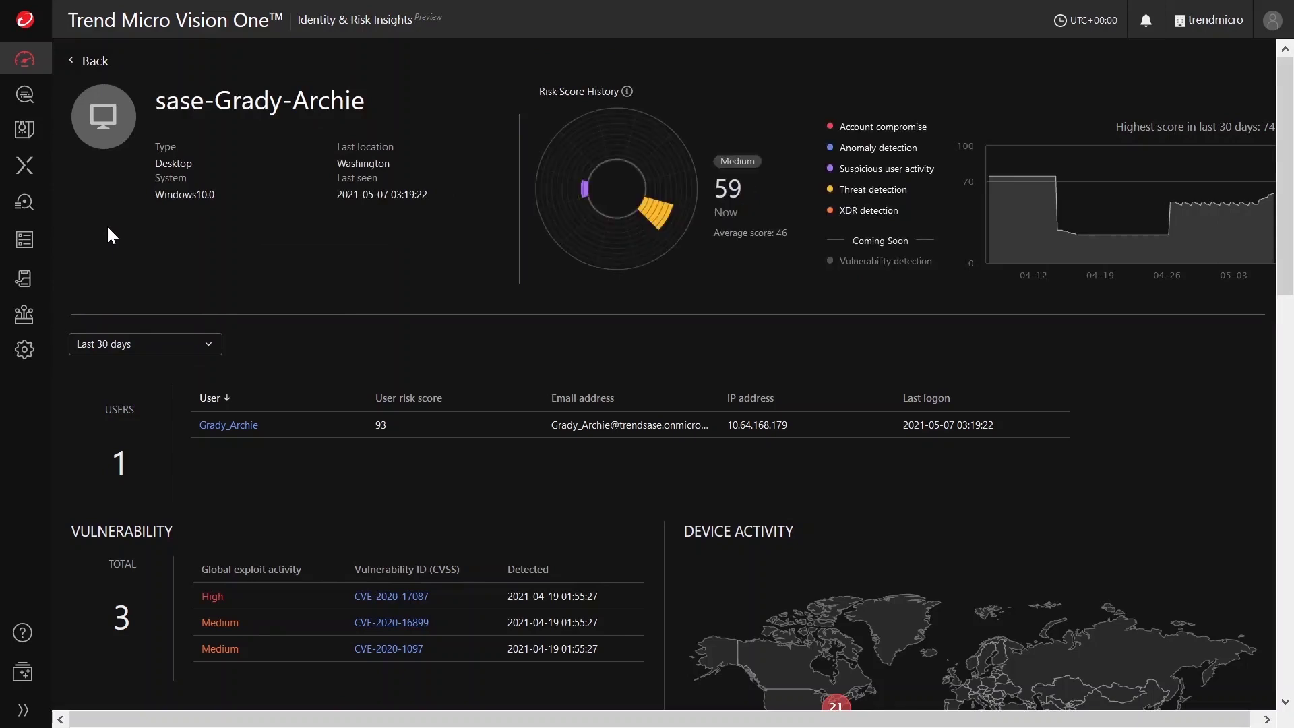
scroll(108, 229, down, 12)
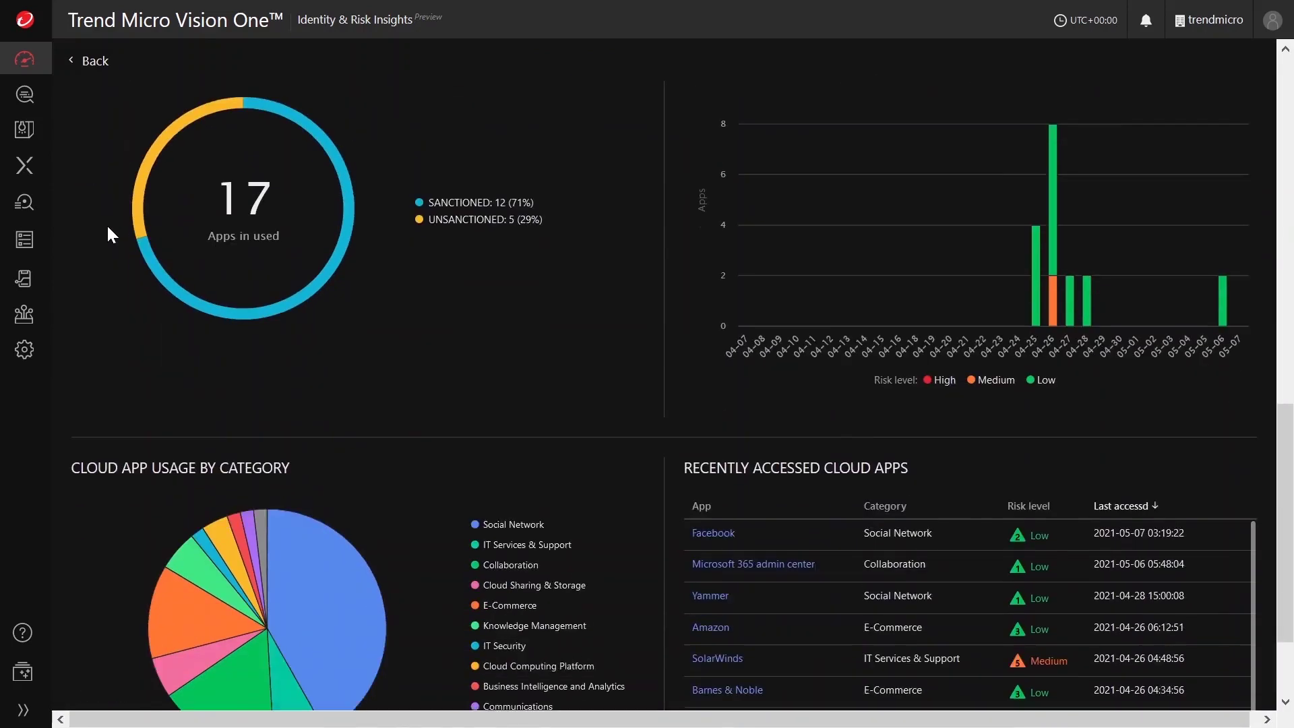
scroll(108, 229, down, 3)
scroll(108, 229, up, 7)
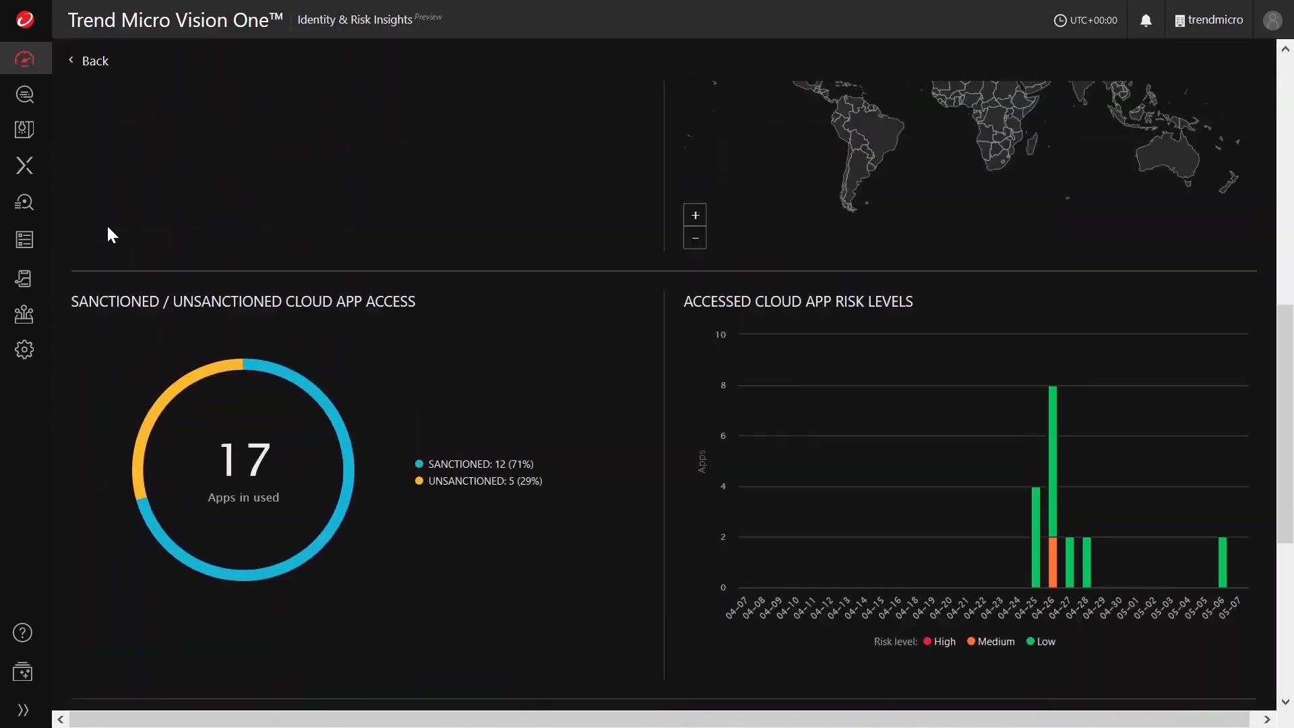
scroll(108, 229, up, 7)
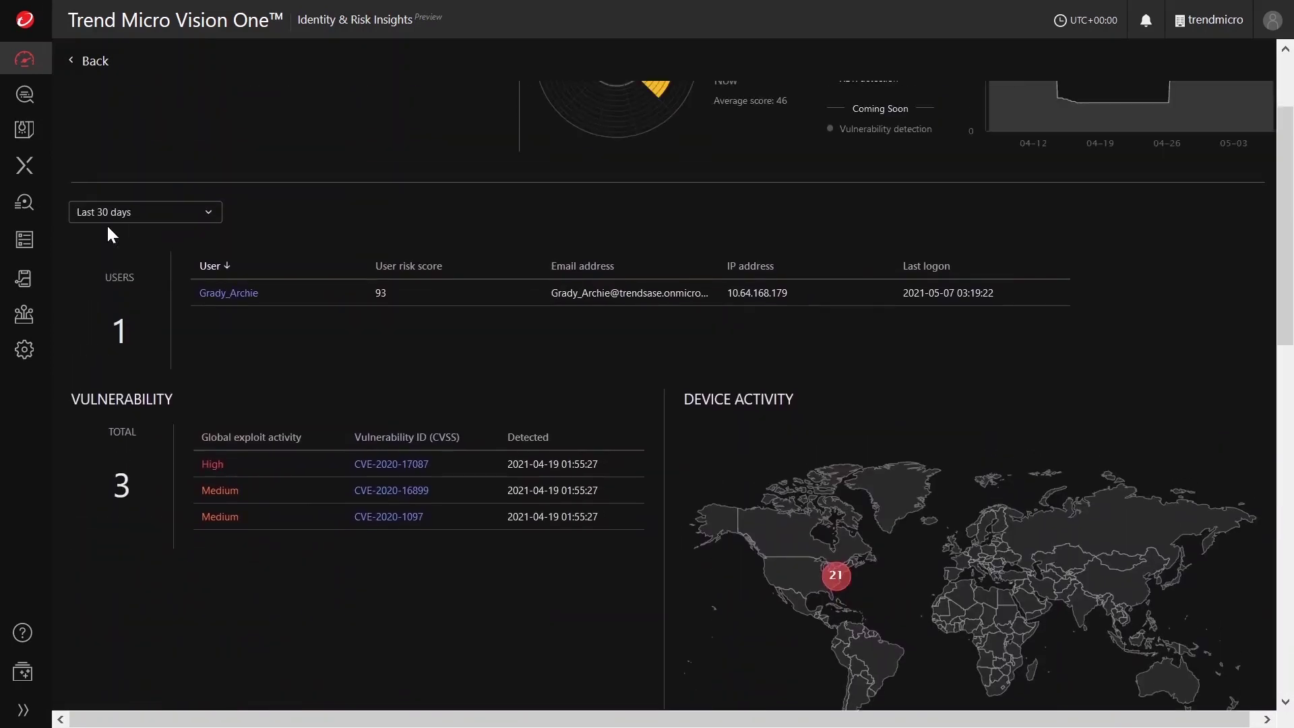
Check Grady_Archie's user profile, then go back to the company overview
click(224, 295)
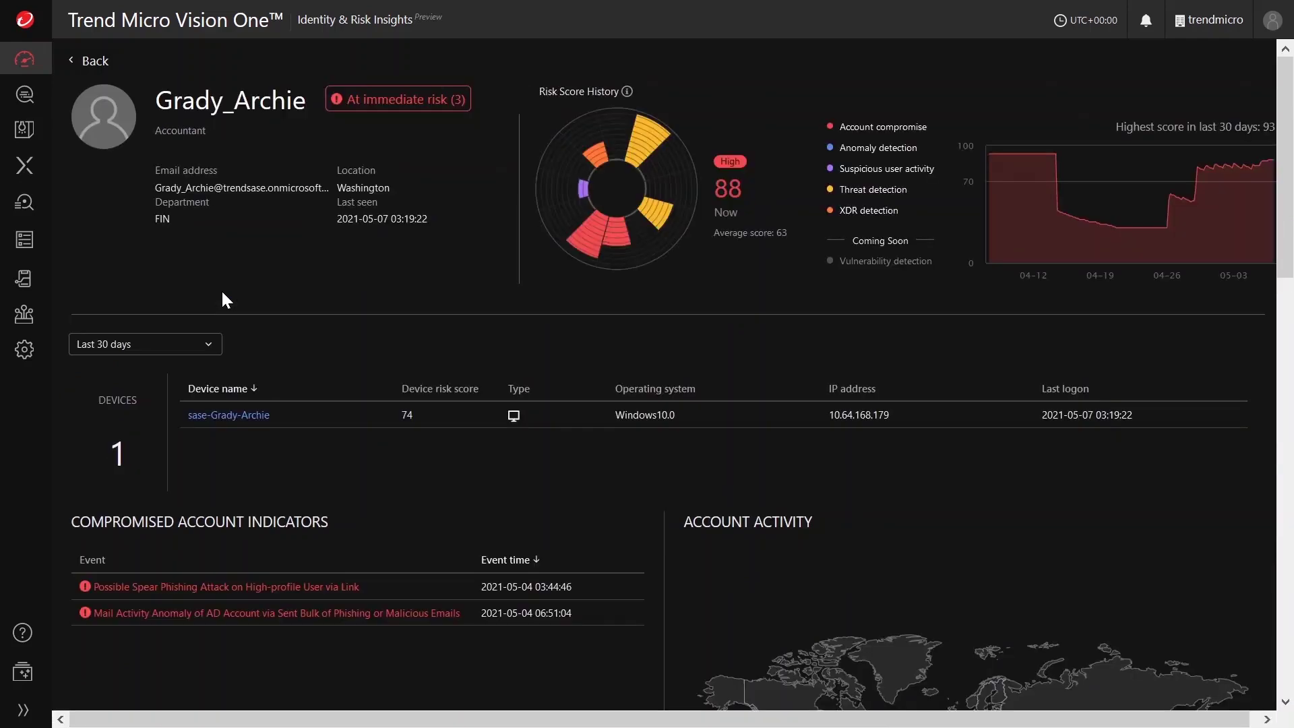
click(78, 68)
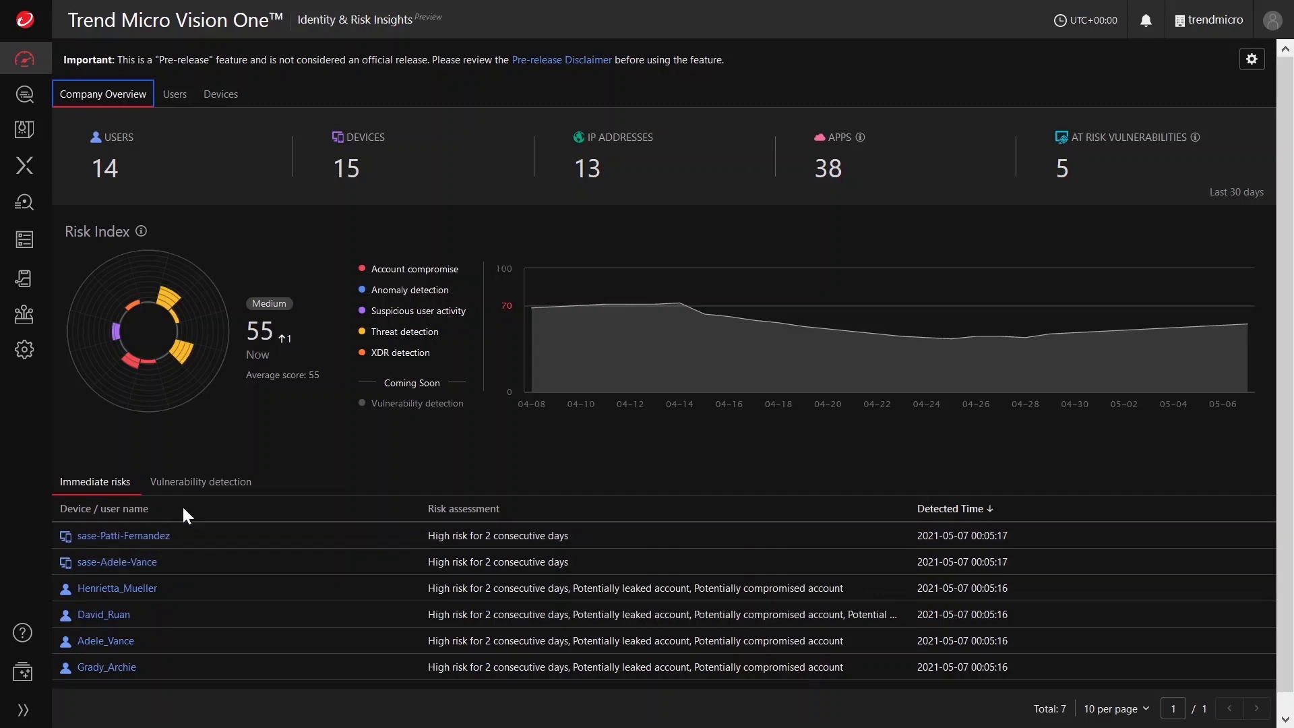
Show the Vulnerability detection list with its 5 CVEs, including CVE-2020-17087
click(202, 489)
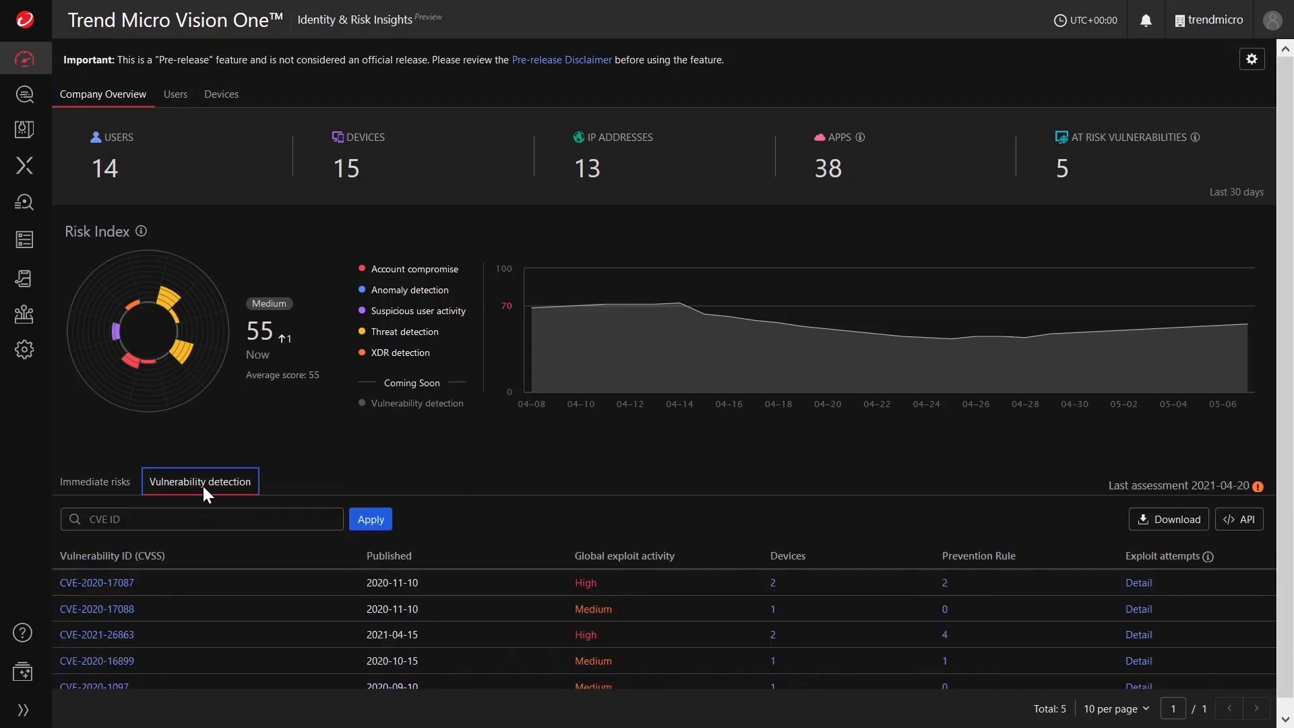
scroll(179, 547, down, 1)
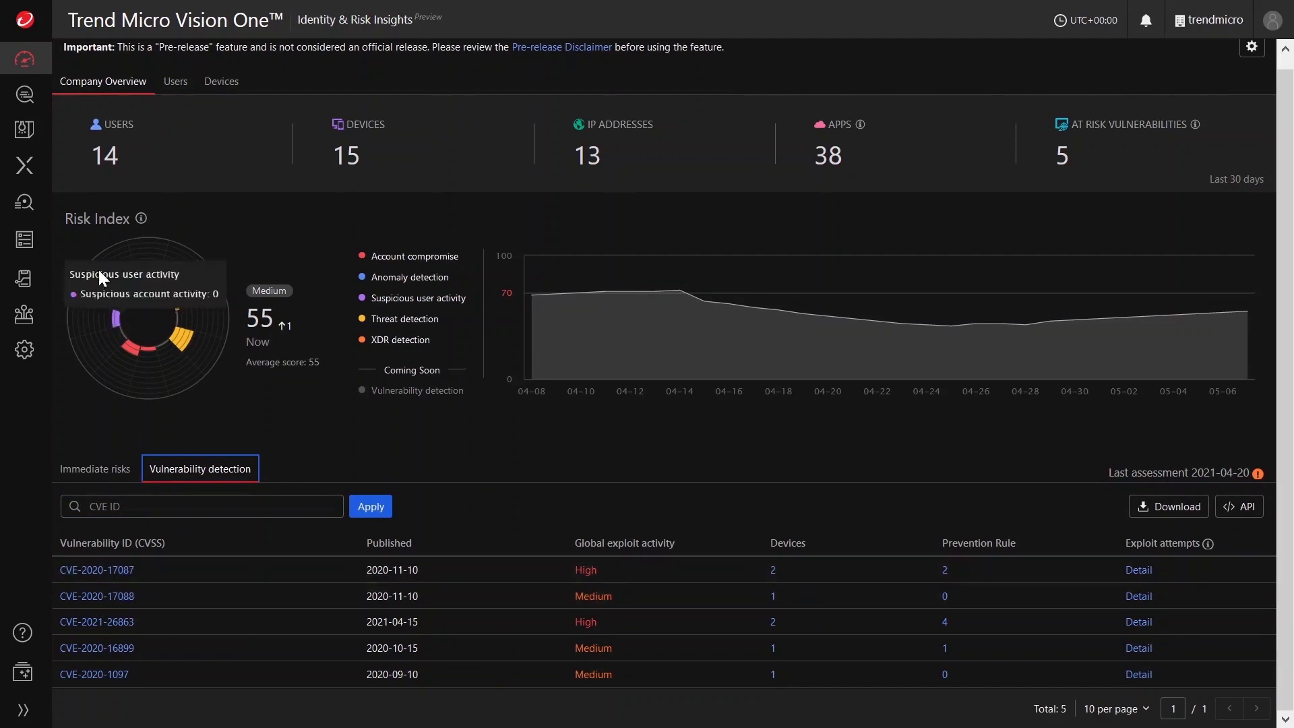
Open Cloud App Visibility, switch the risk level chart to App Count, and review the Usage Overview
mouse_move(31, 62)
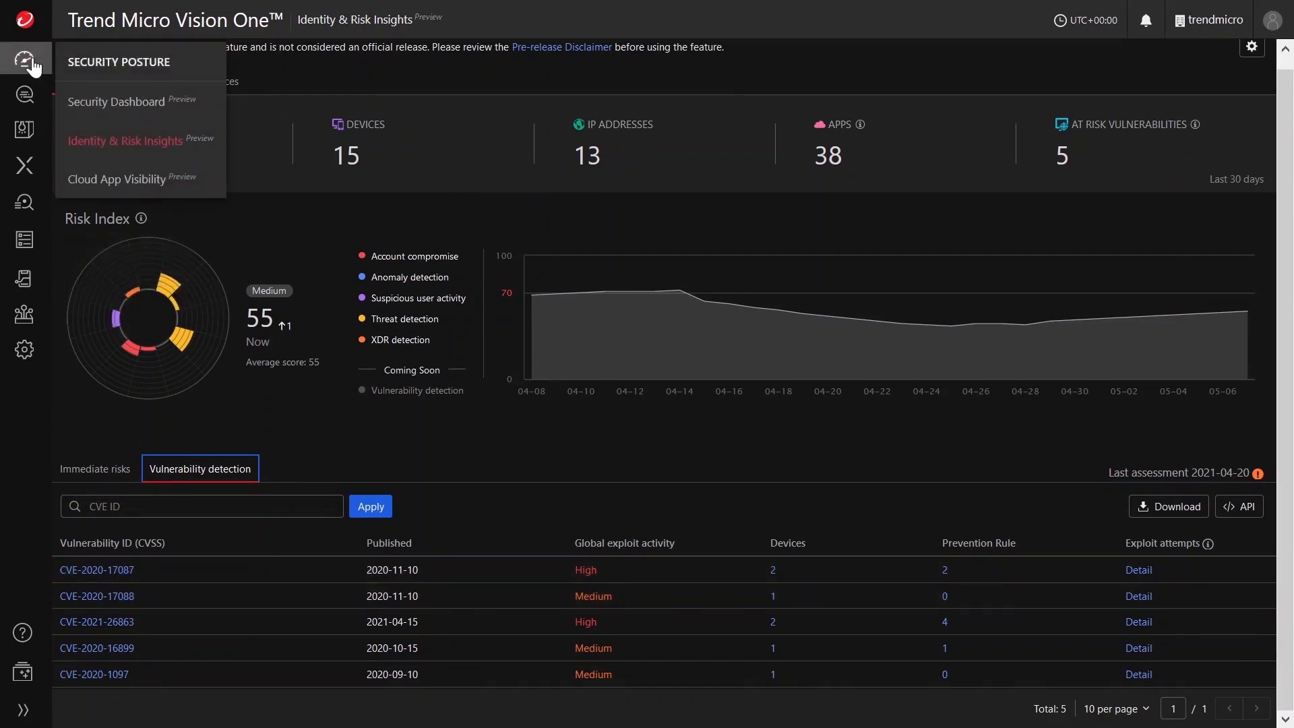
click(120, 176)
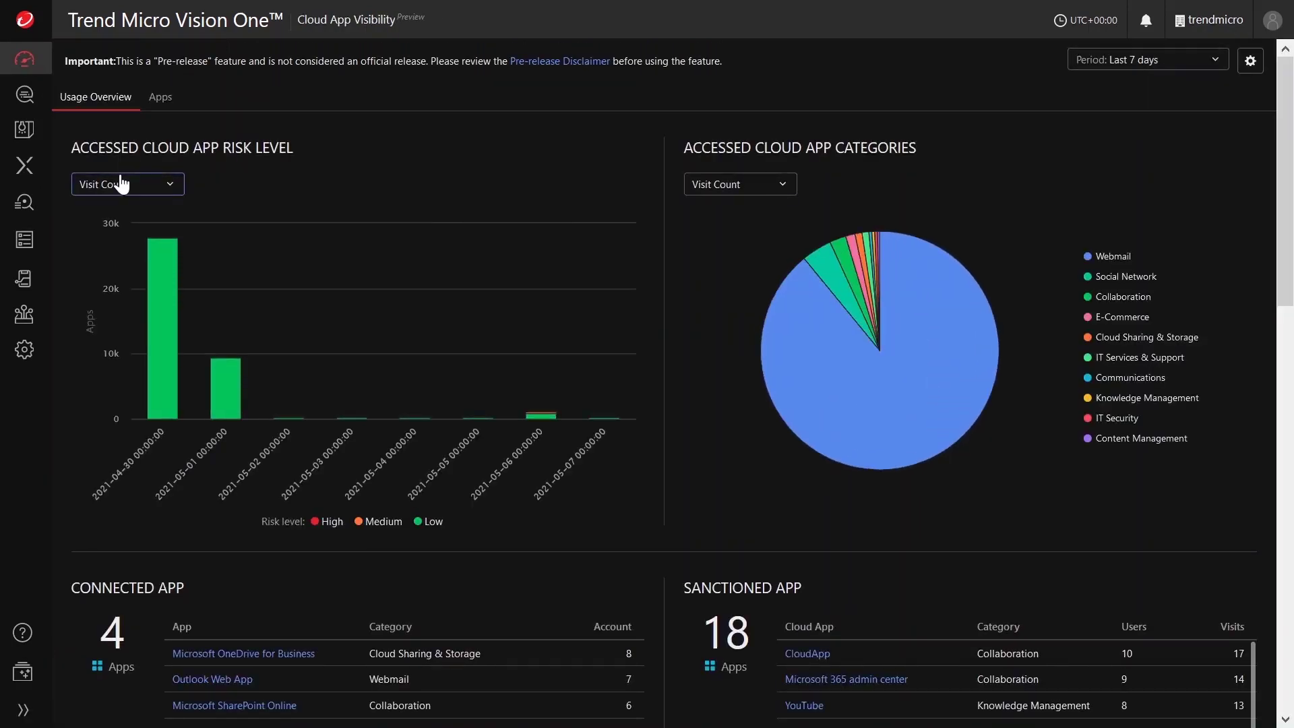
click(99, 191)
click(97, 229)
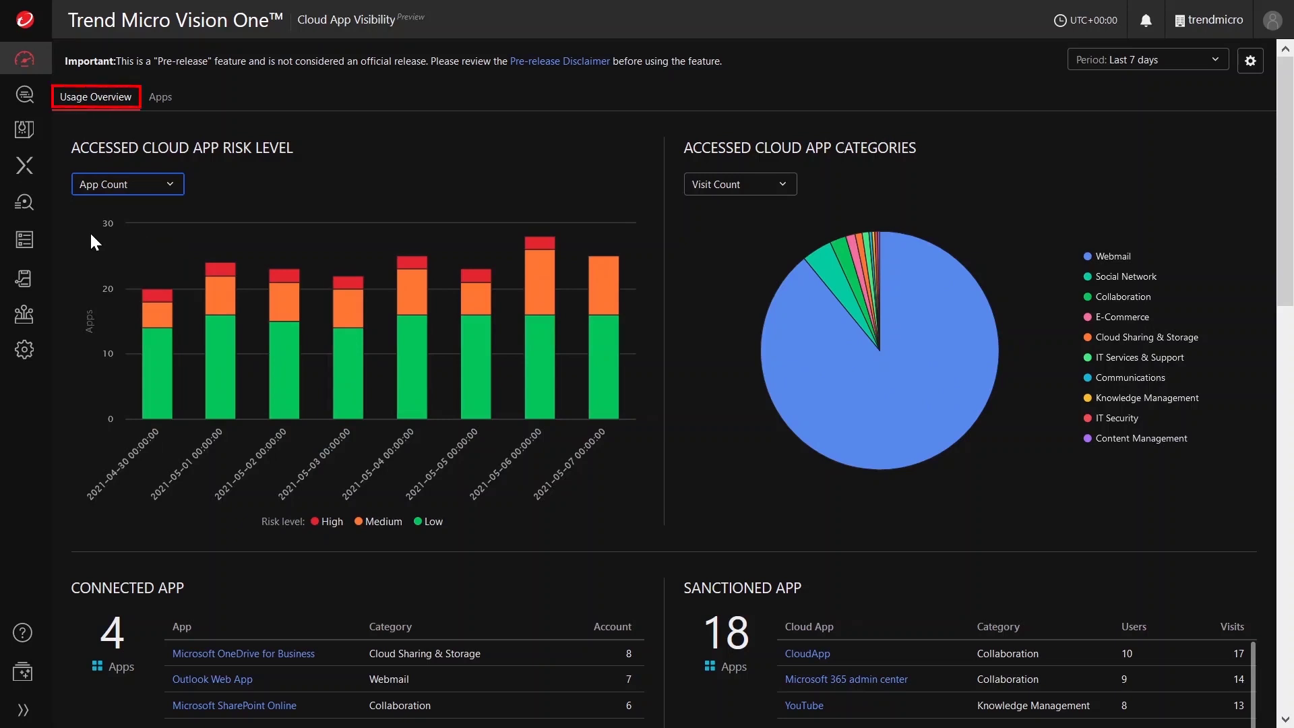
scroll(92, 235, down, 8)
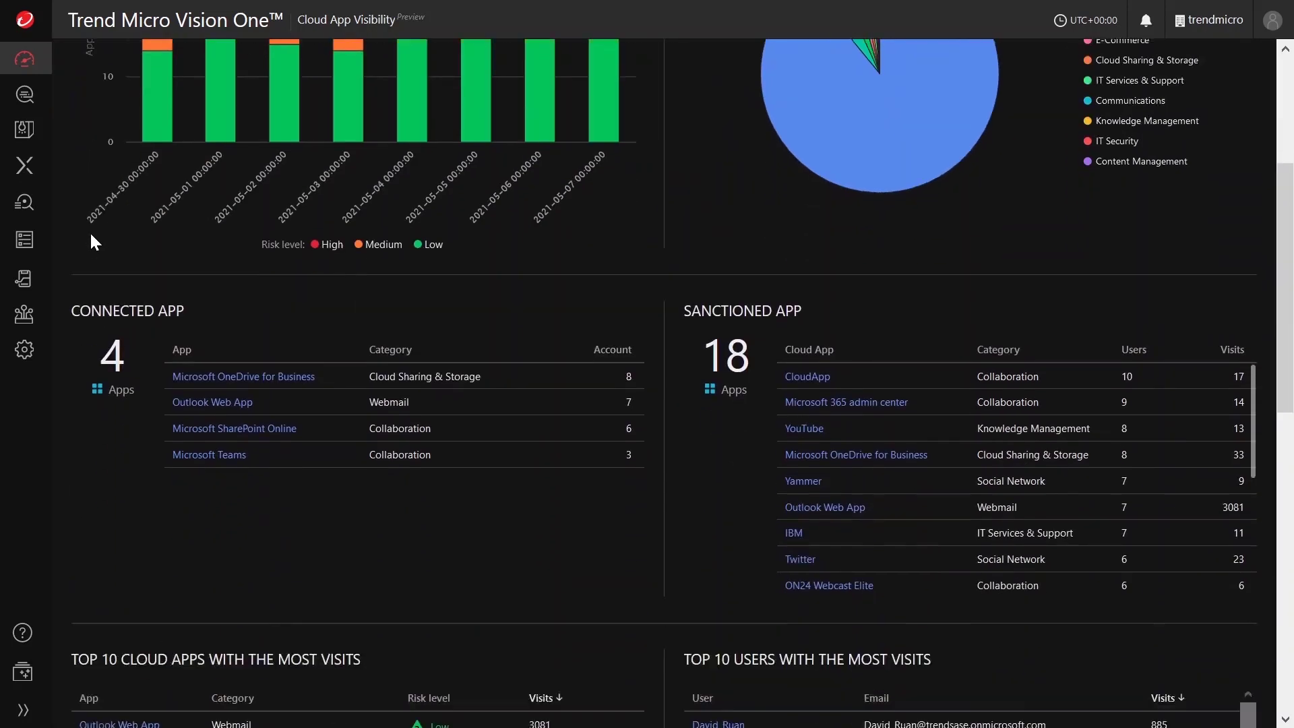
scroll(92, 235, down, 8)
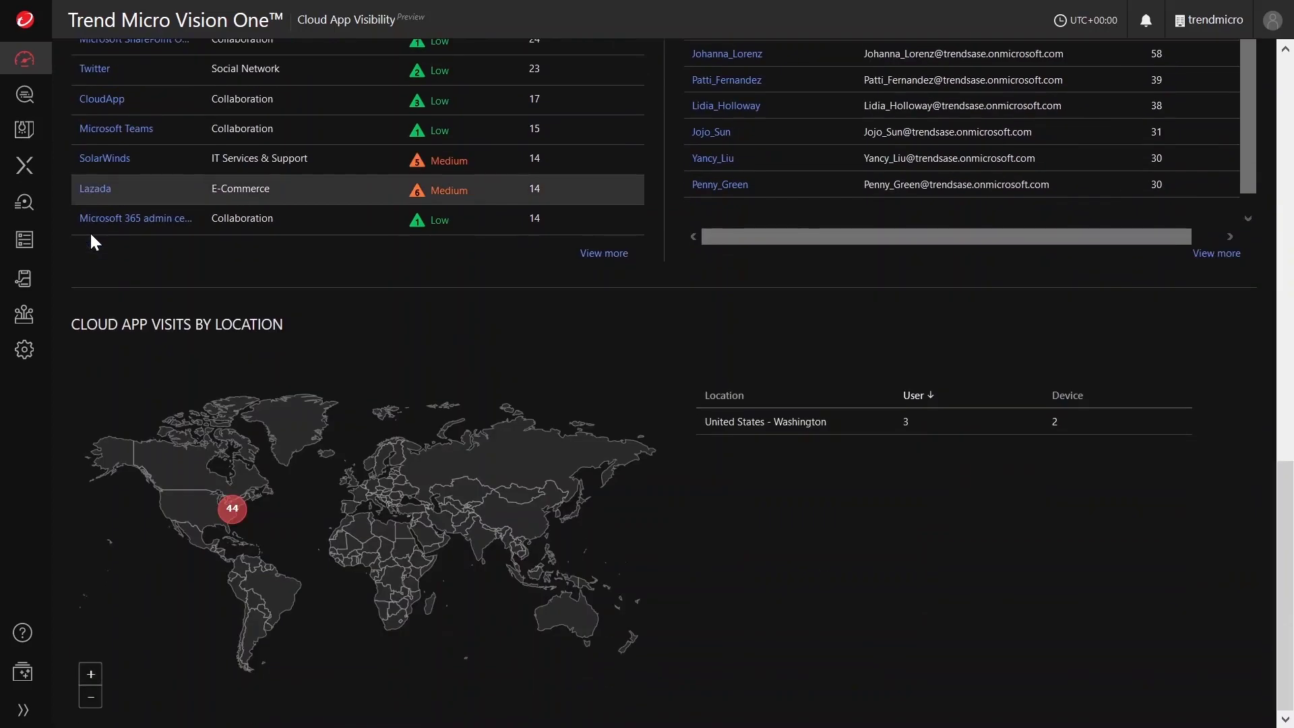
scroll(106, 223, up, 16)
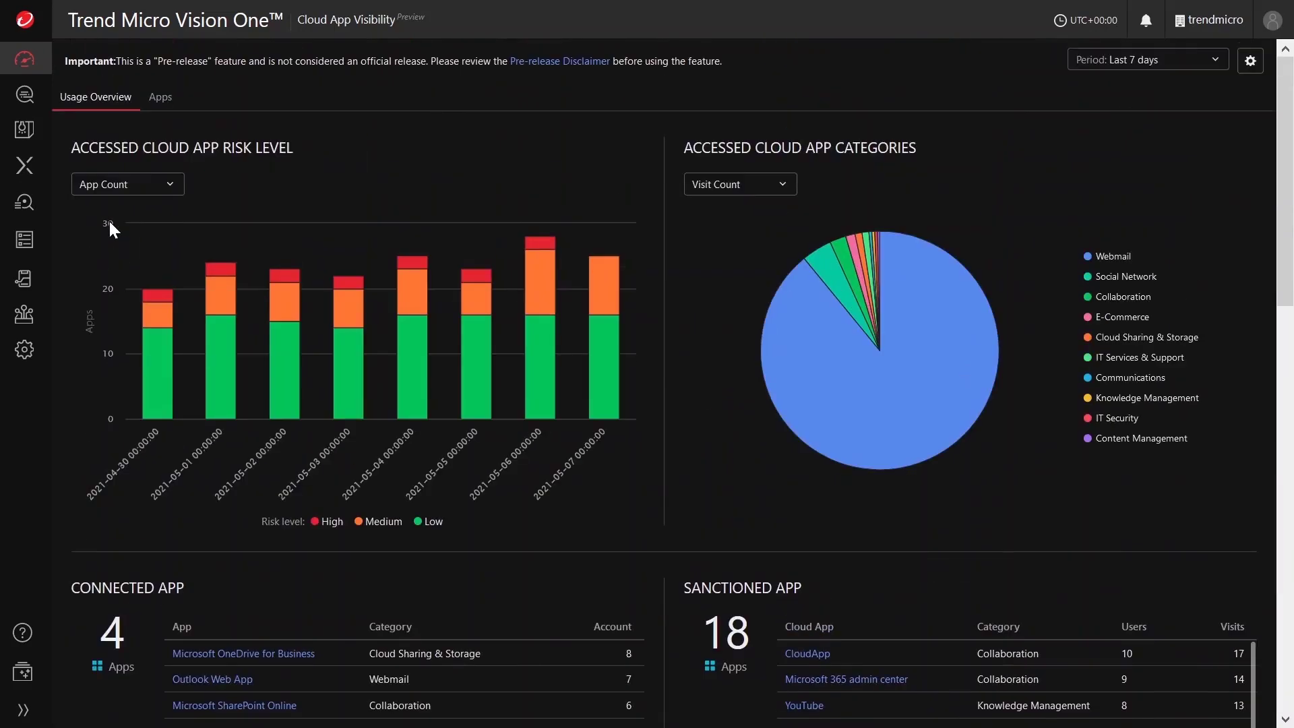
Show the Apps list for the Last 30 days, giving 38 apps
click(161, 98)
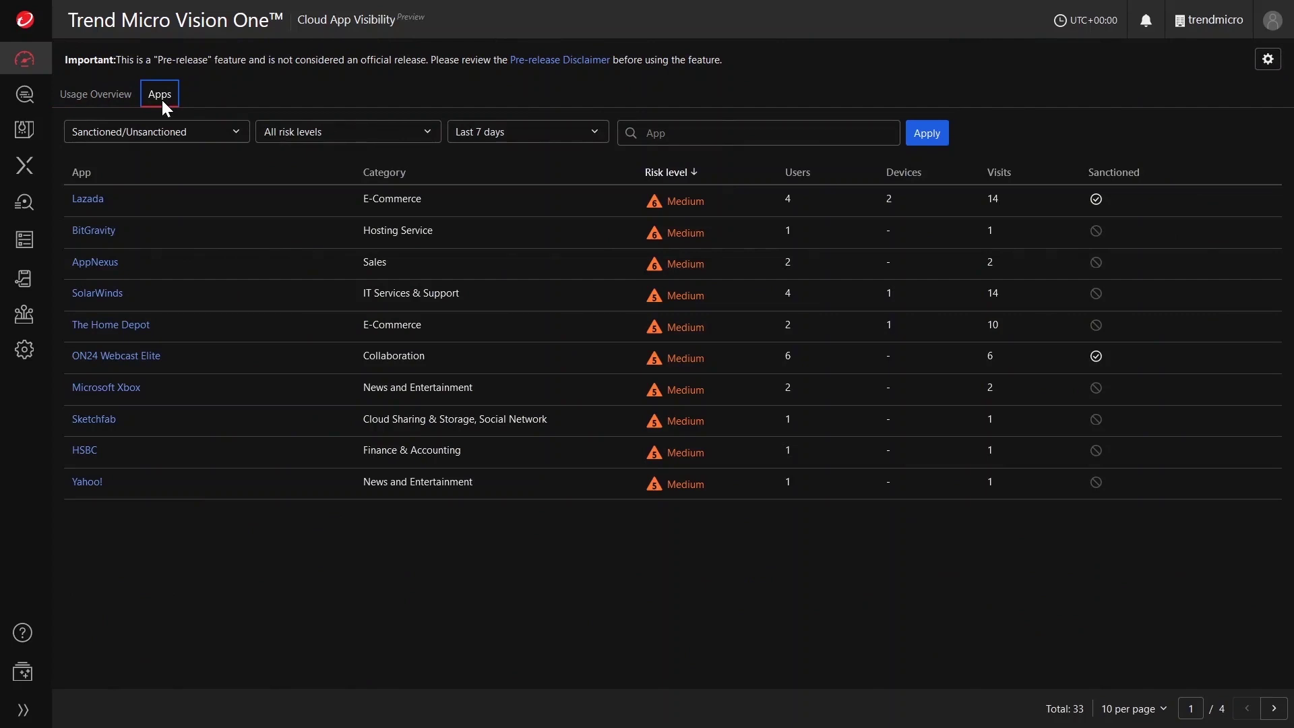
click(487, 138)
click(486, 206)
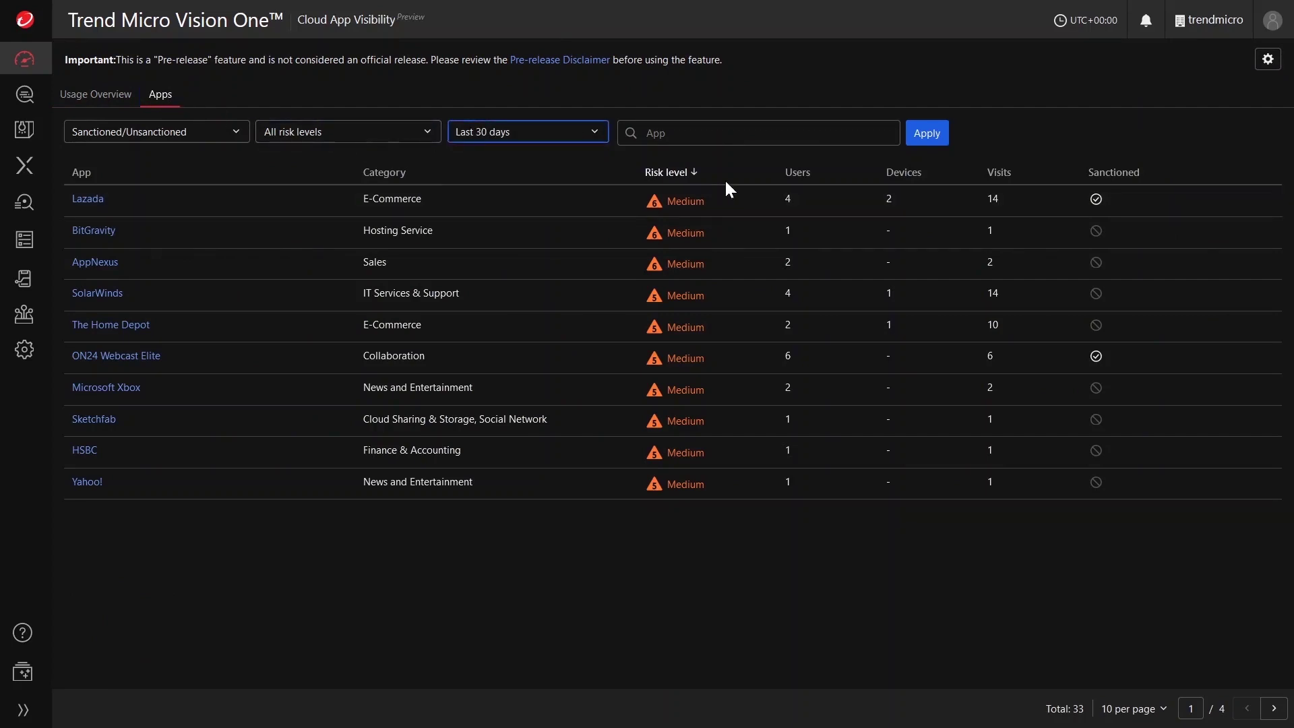
click(940, 138)
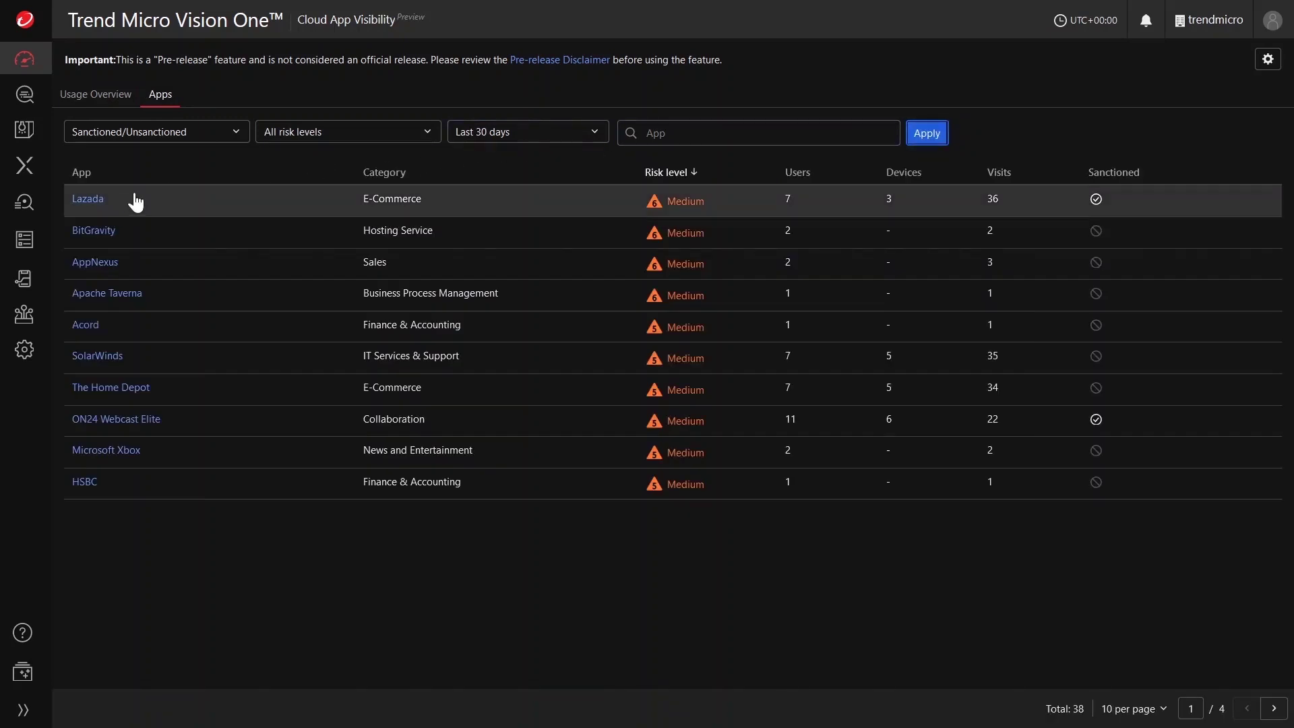
Open Lazada's app details, leave it Sanctioned, and read its Medium risk level of 6
click(85, 206)
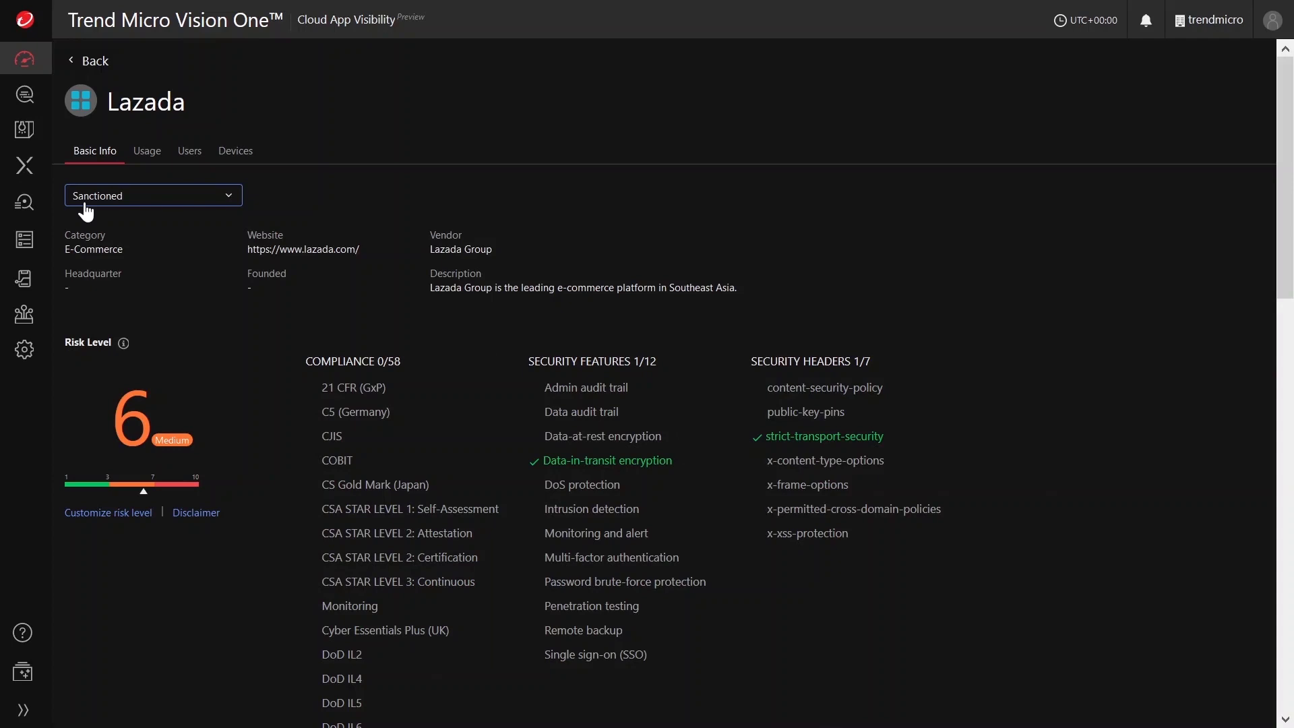
click(86, 203)
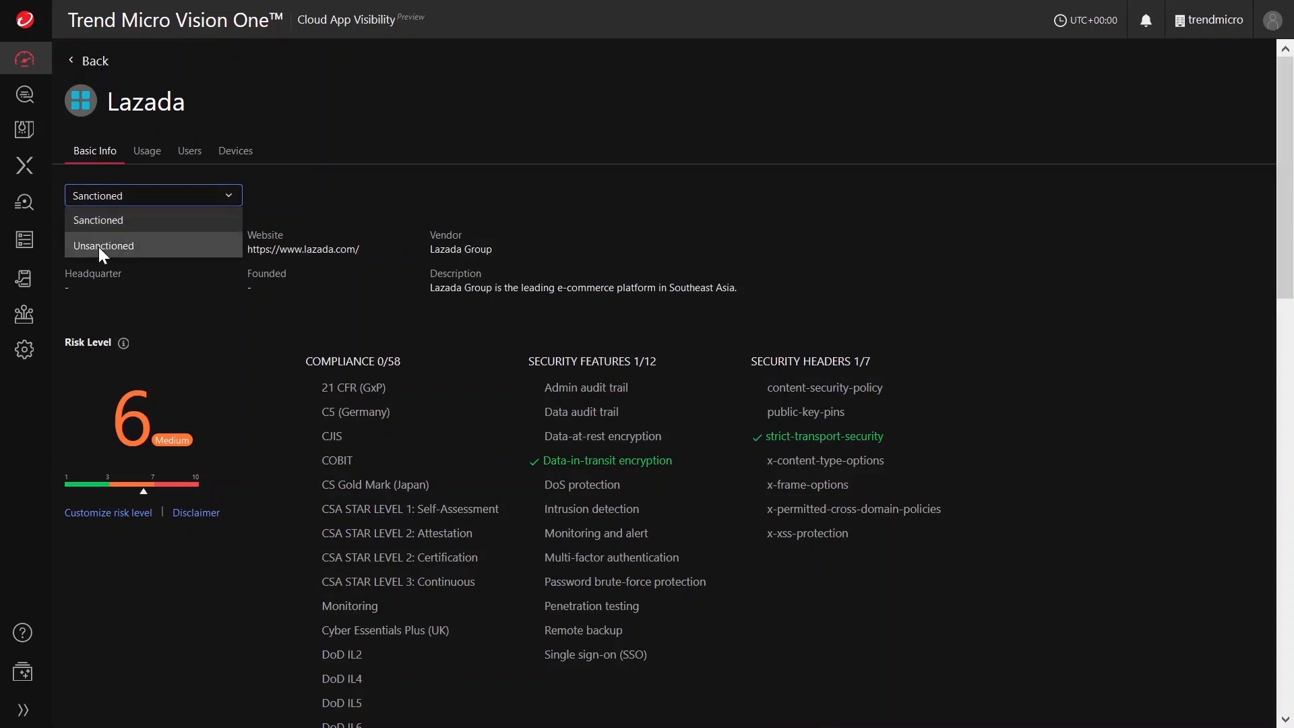
click(124, 342)
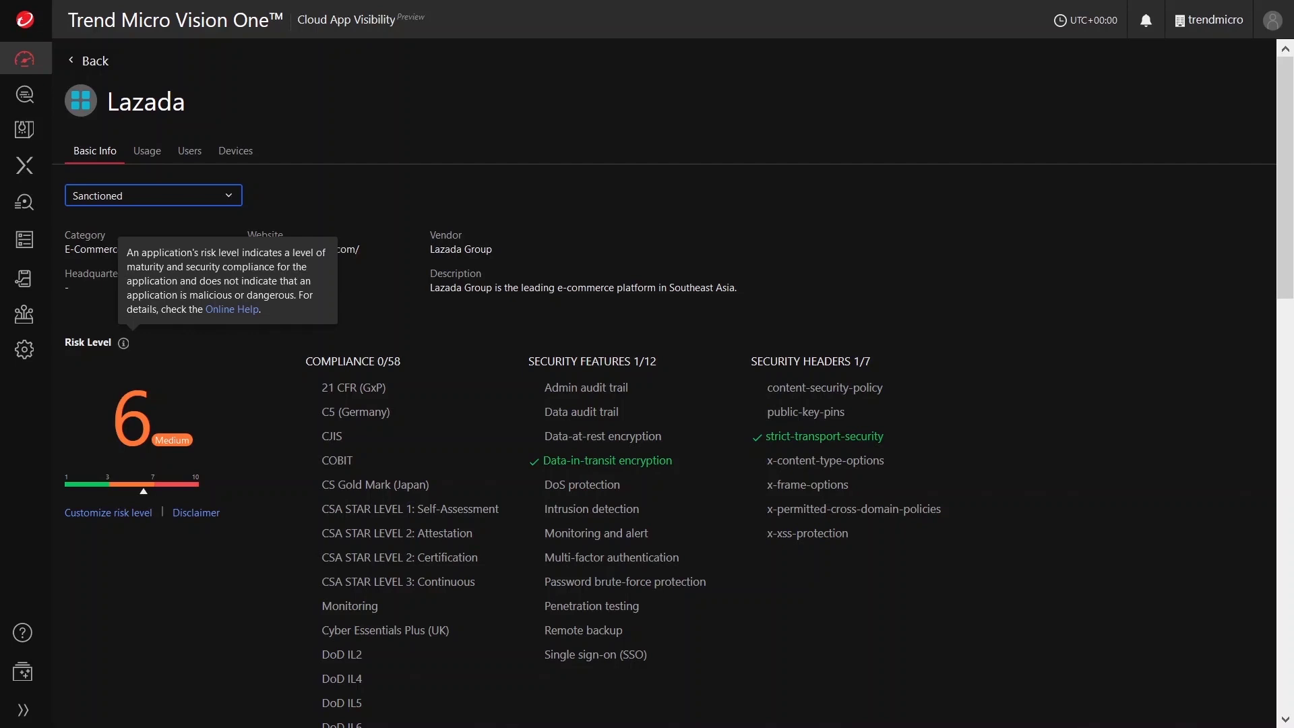
Browse Lazada's Usage and Users tabs, ending on Devices with 3 devices listed
click(148, 151)
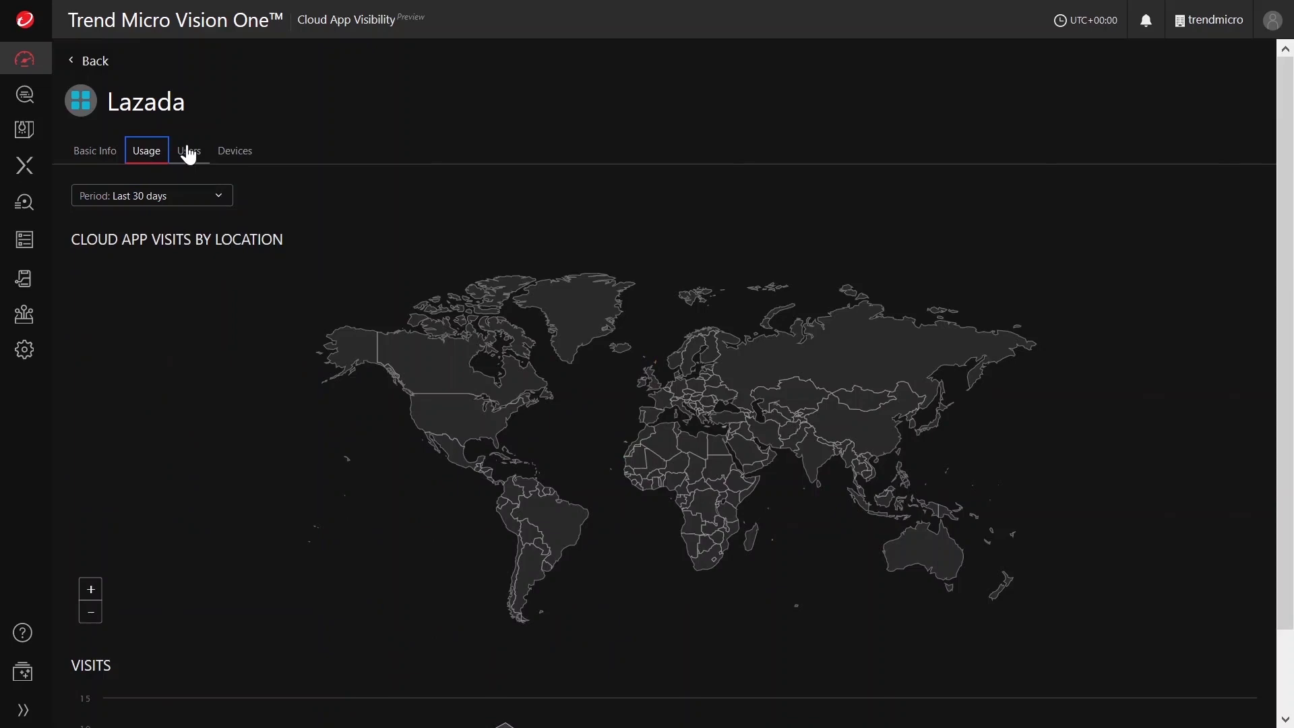
click(190, 153)
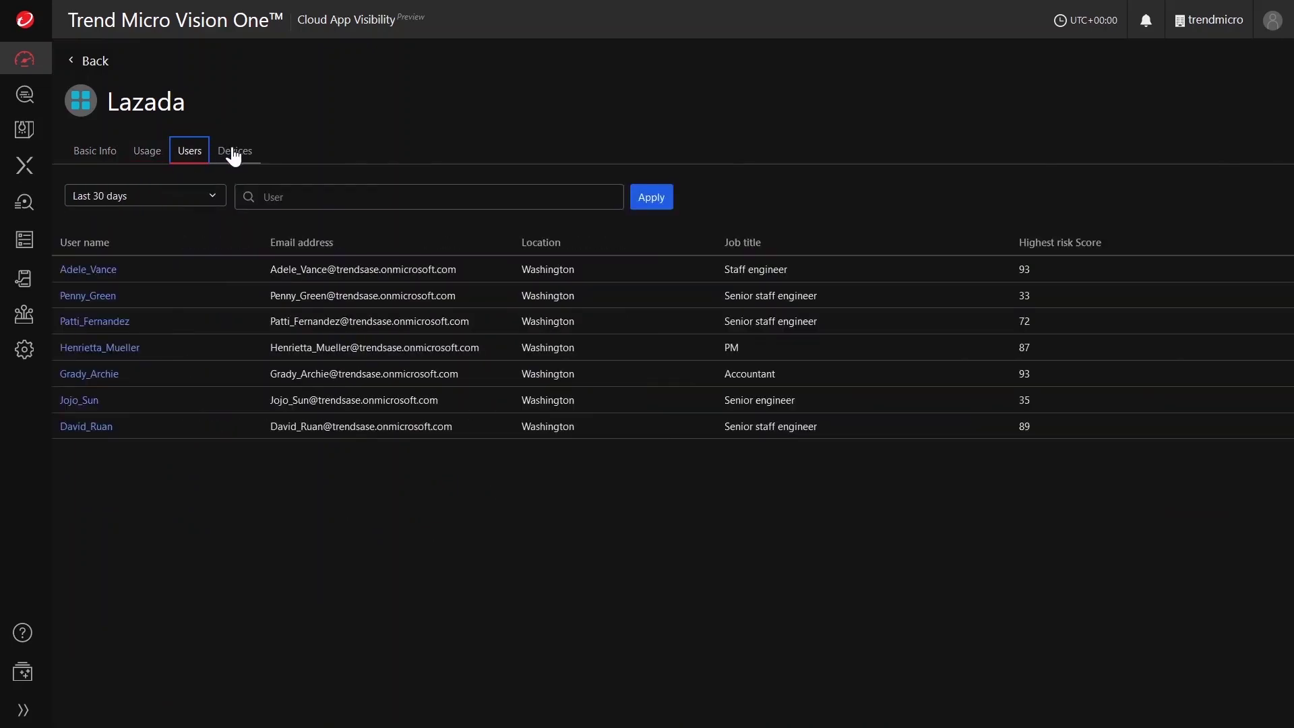
click(233, 154)
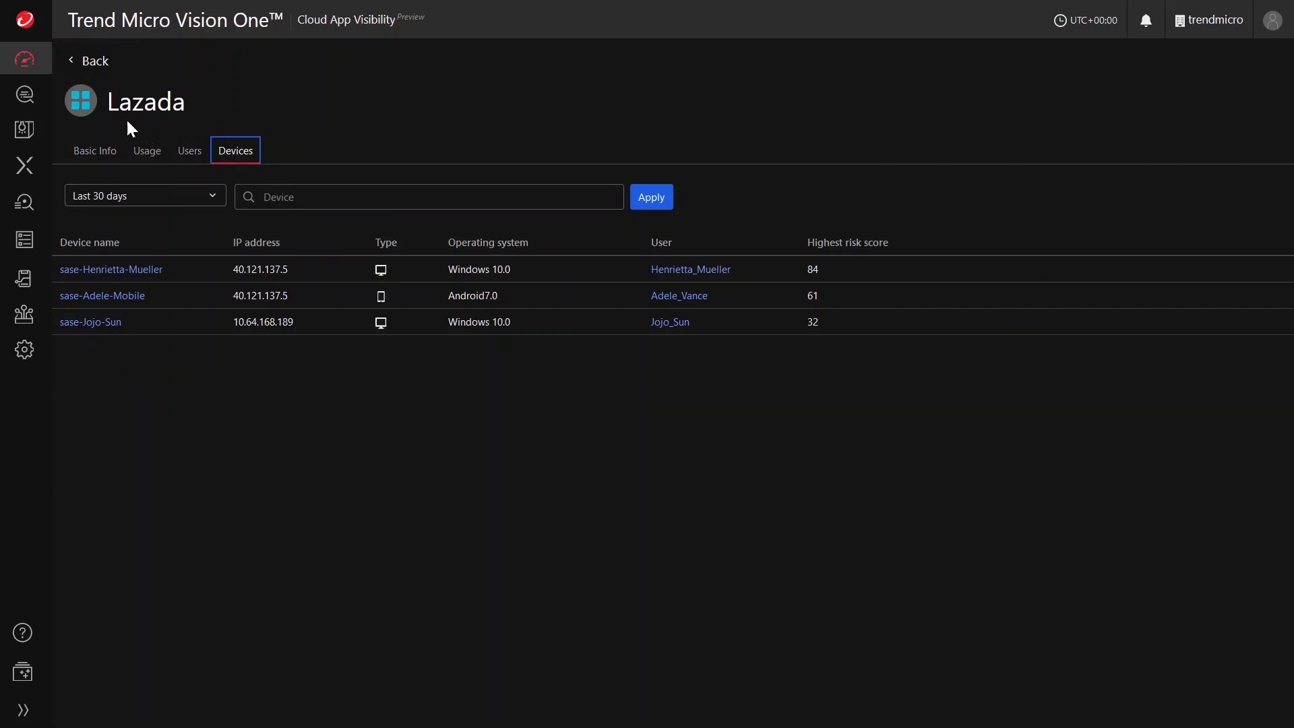
Go back from Lazada's details to the cloud apps list
click(84, 65)
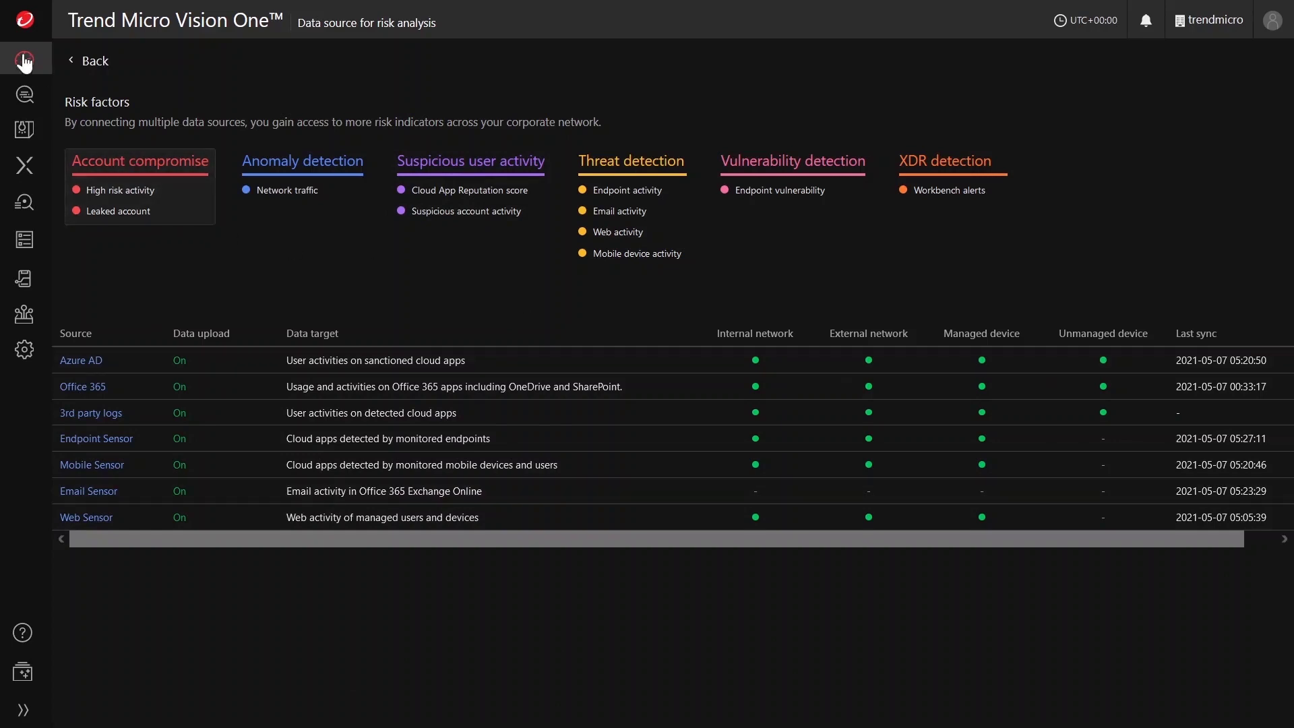
Open the Security Dashboard to review cloud app usage and the top risky apps, users and devices
mouse_move(24, 60)
click(123, 106)
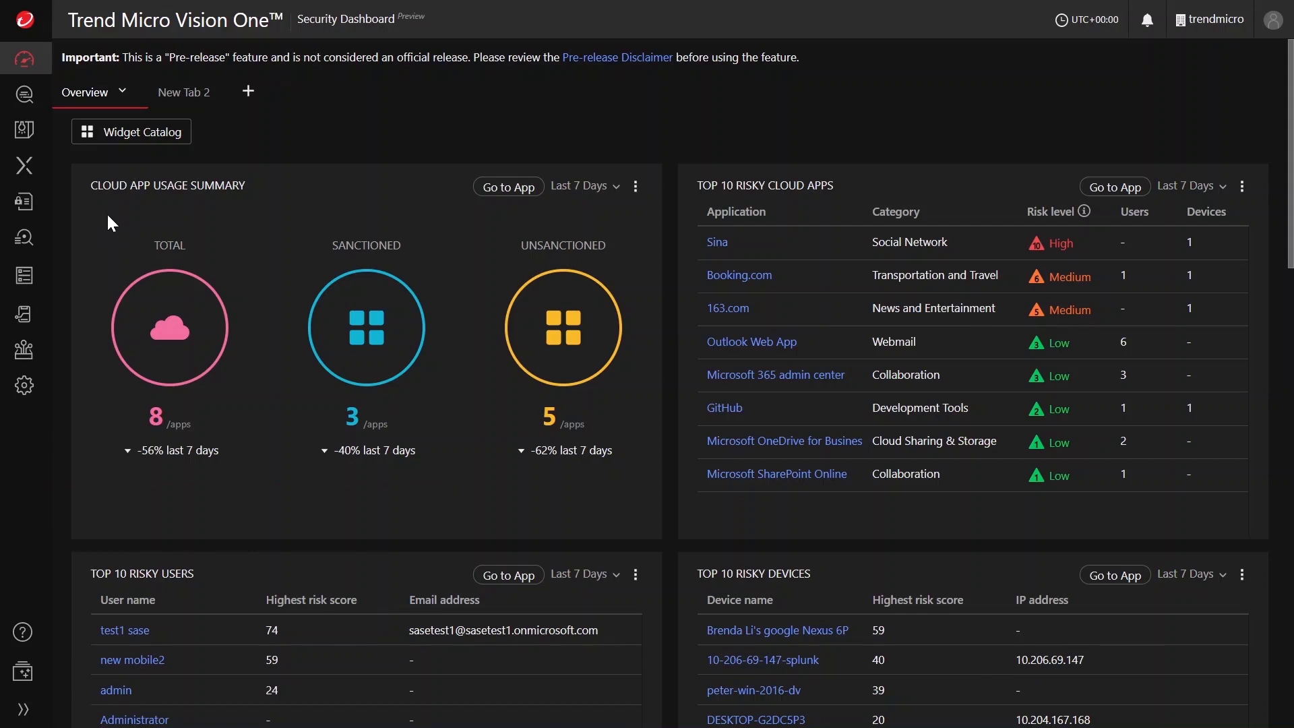
mouse_move(30, 204)
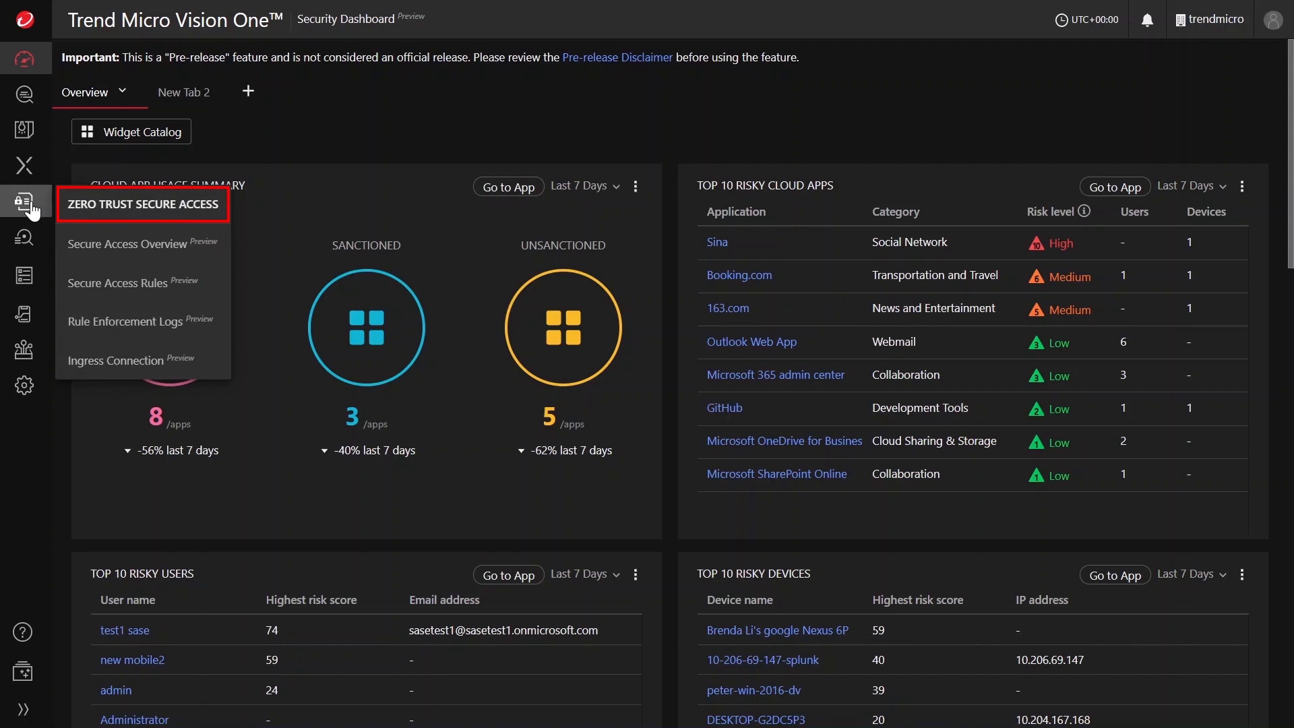
Browse the secure access rules and inspect a persistent high risk score rule without changing it
click(116, 283)
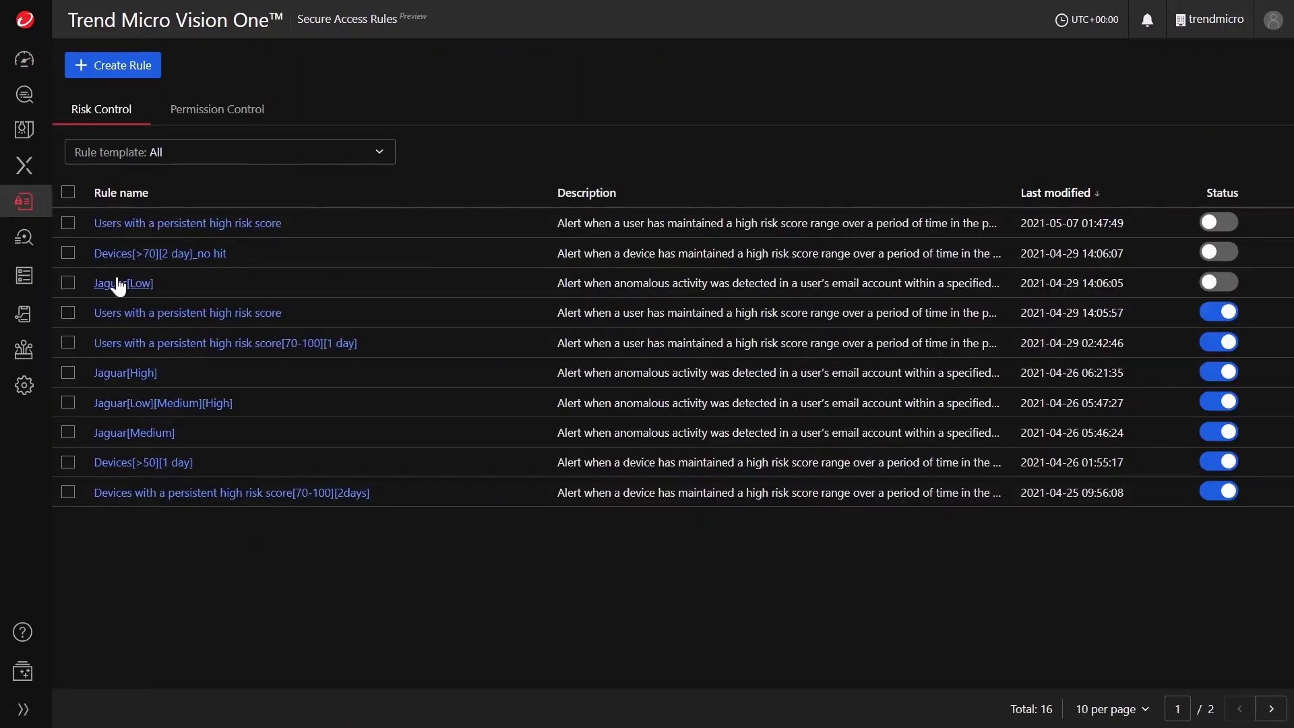
click(128, 307)
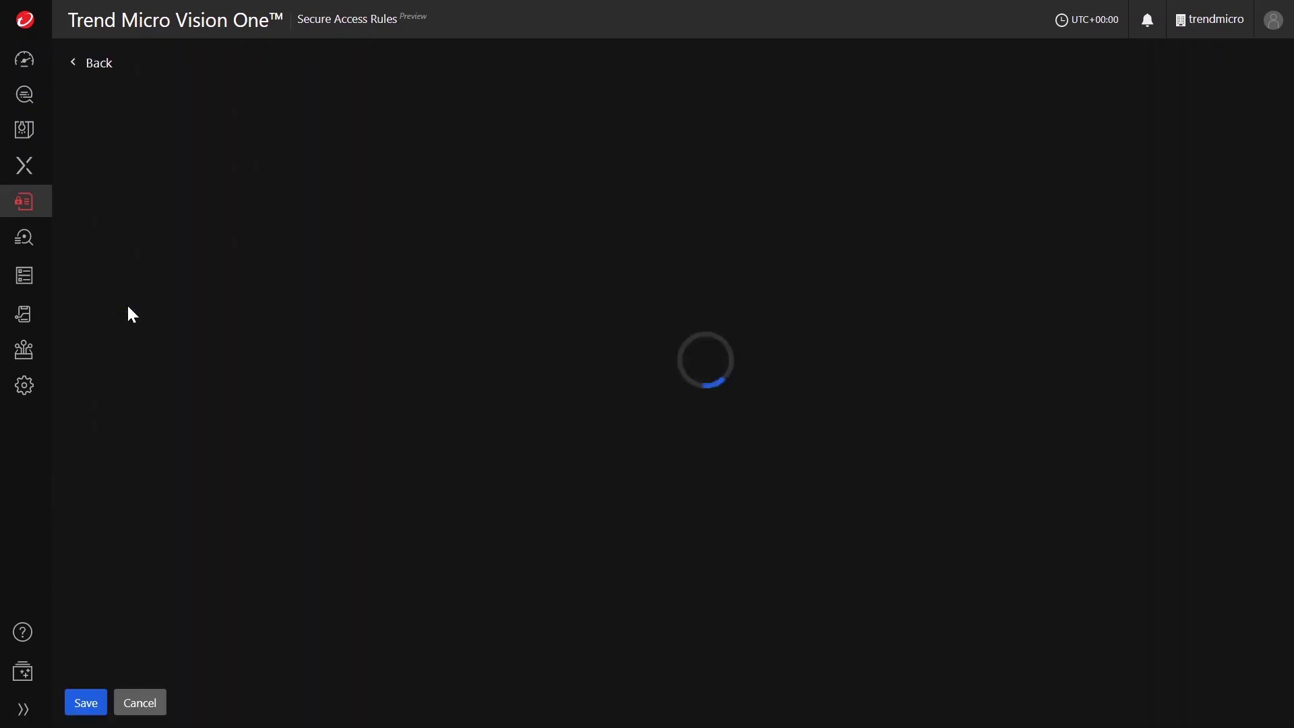
click(84, 63)
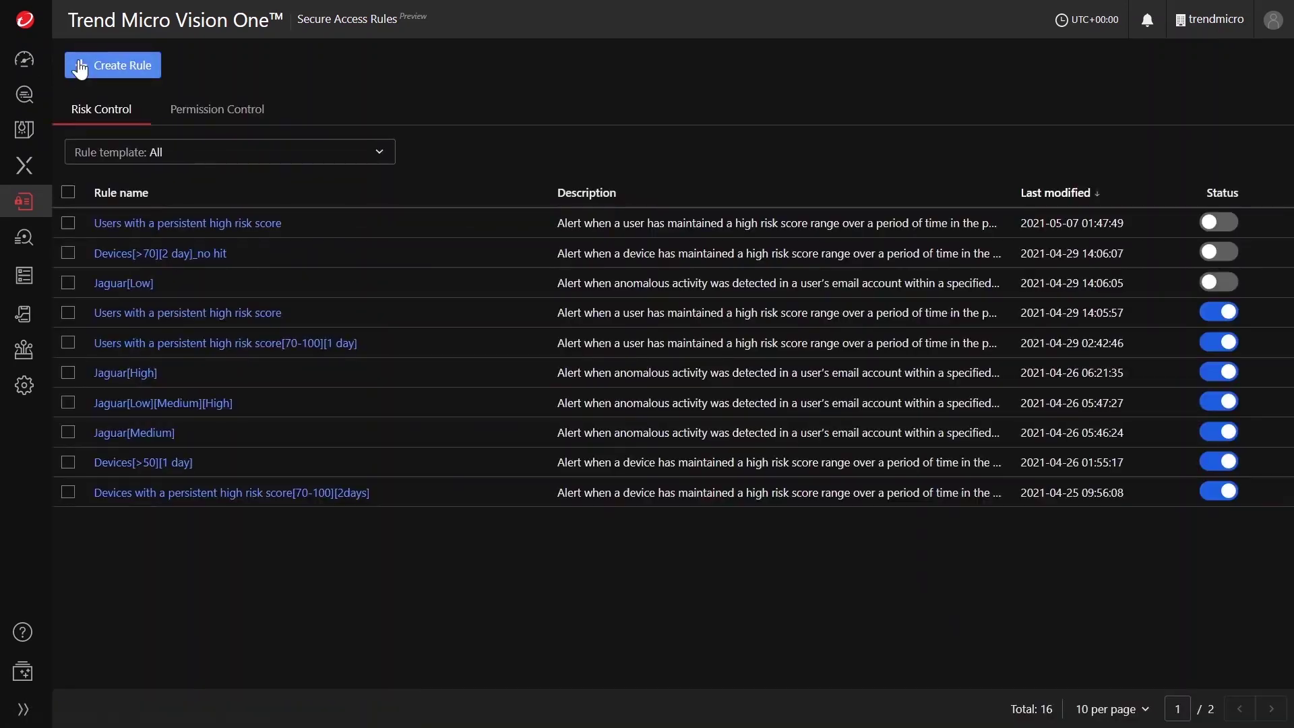
Look at the new-rule form, then view the Rule Enforcement Logs of six matched rules
click(101, 67)
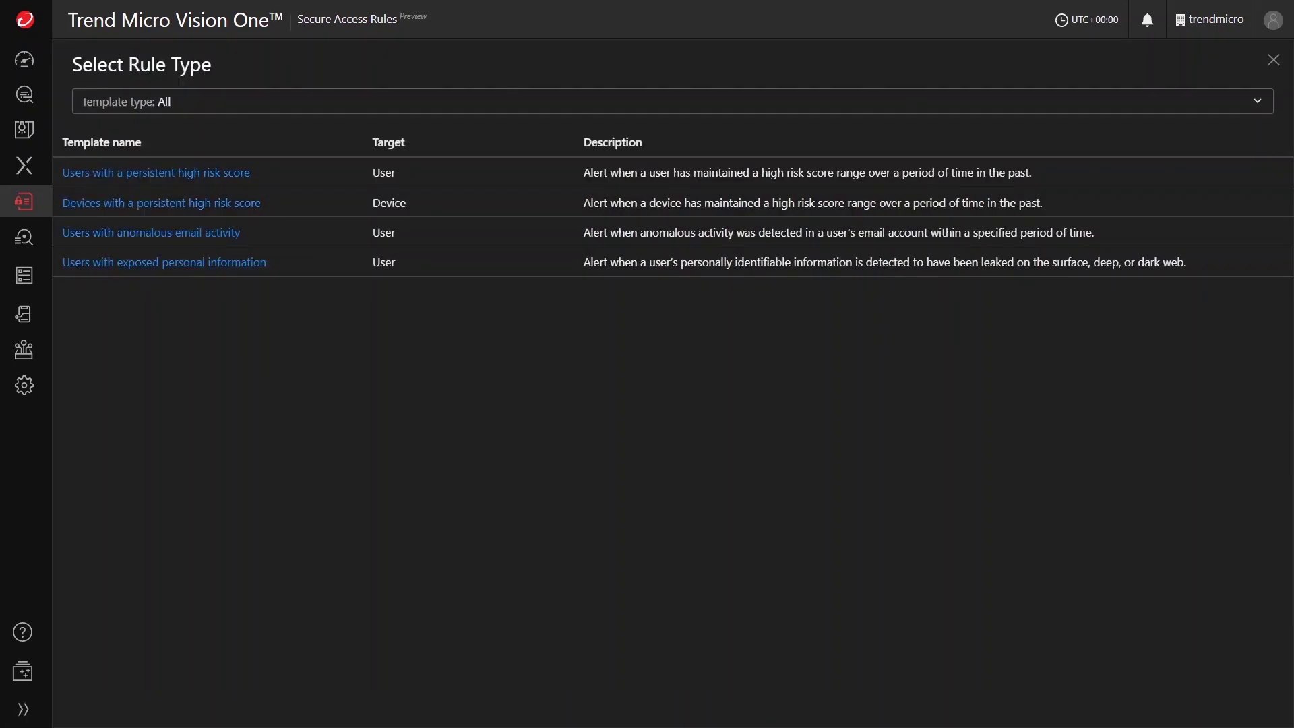
mouse_move(23, 202)
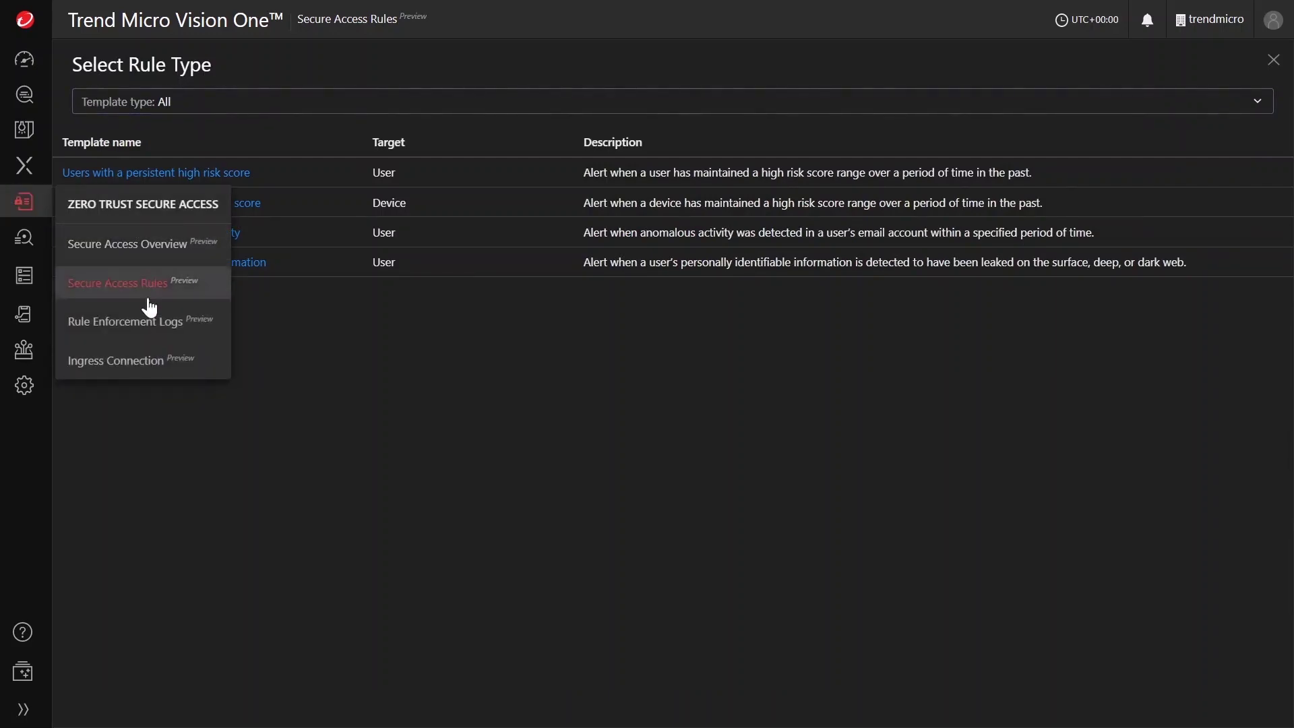
click(147, 326)
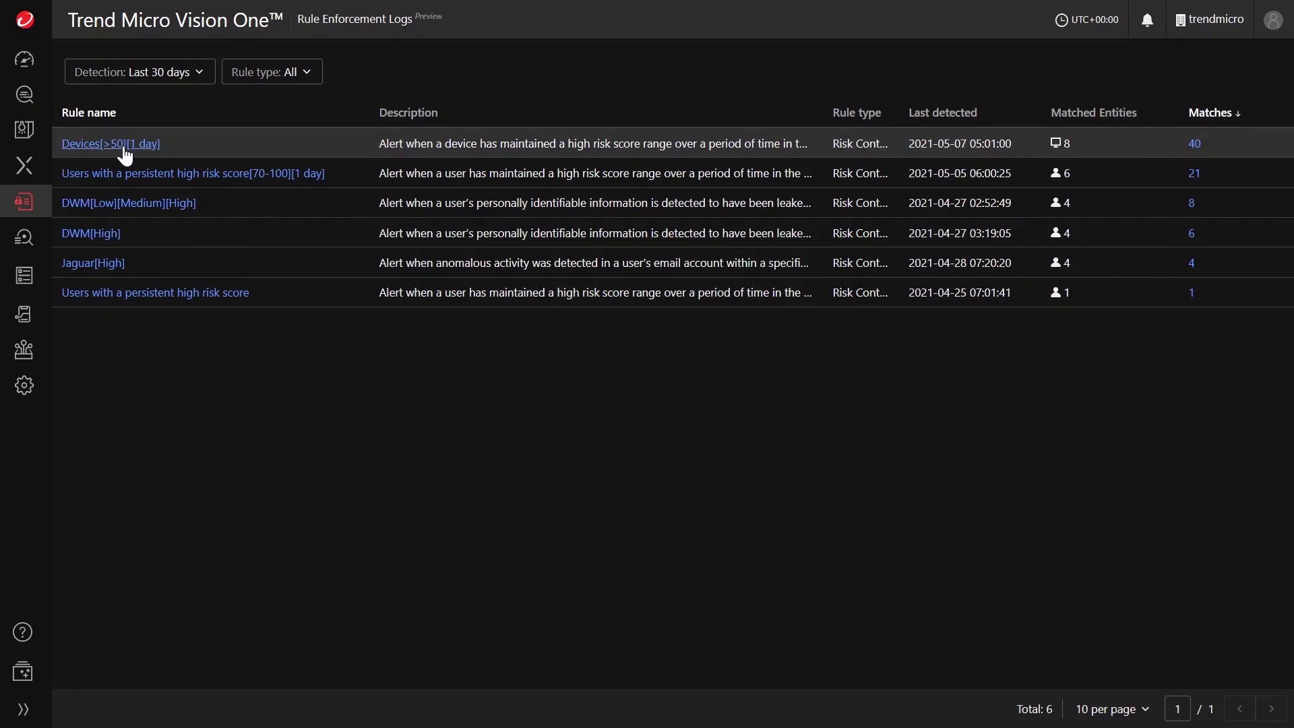
Go back to the Security Dashboard with its cloud app, risky user and device widgets
mouse_move(27, 59)
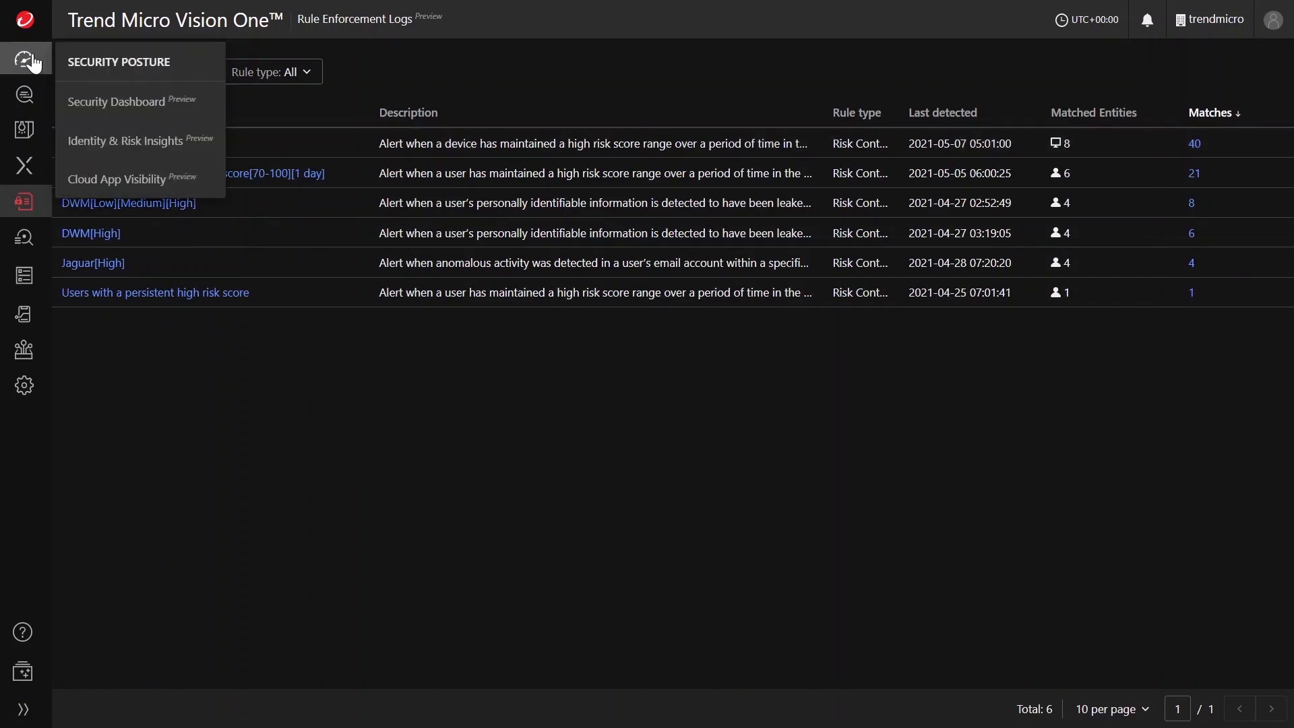
click(124, 108)
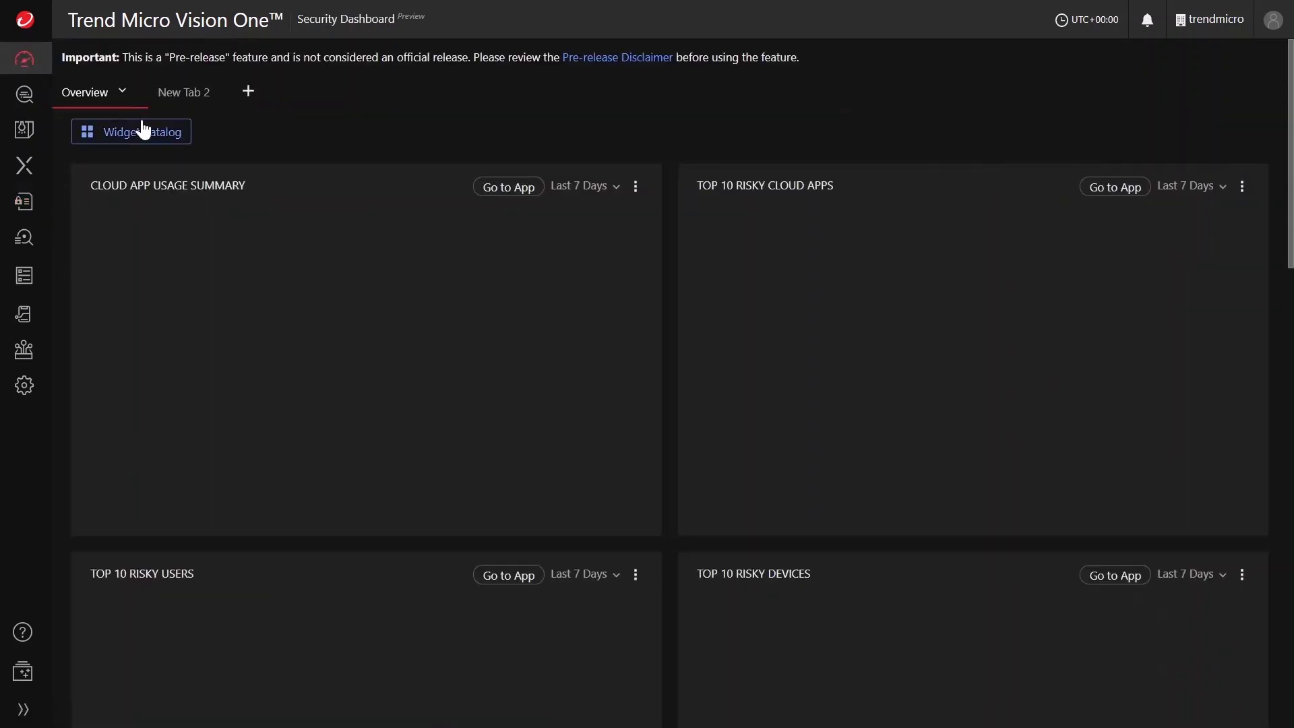